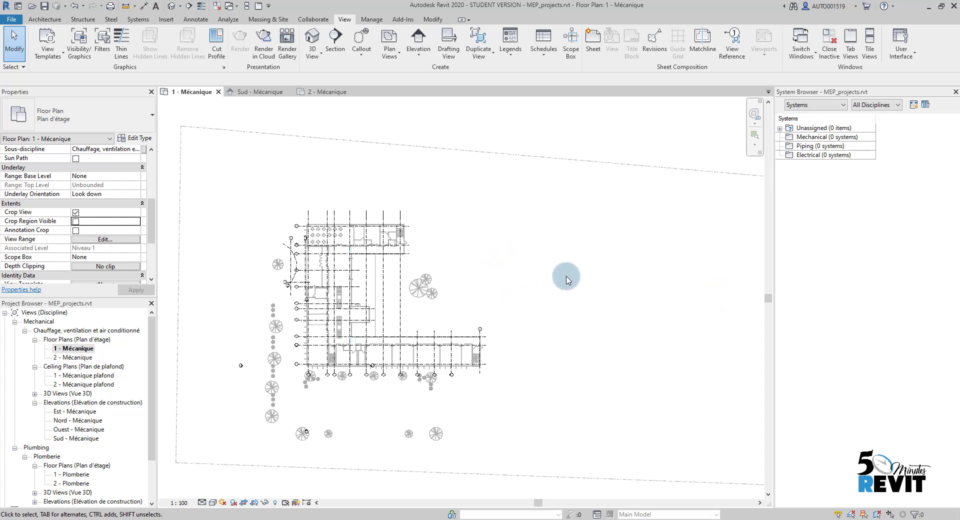
# - Pan and zoom around floor plan 1 - Mécanique to inspect the building and site
pyautogui.scroll(1, 319, 290)
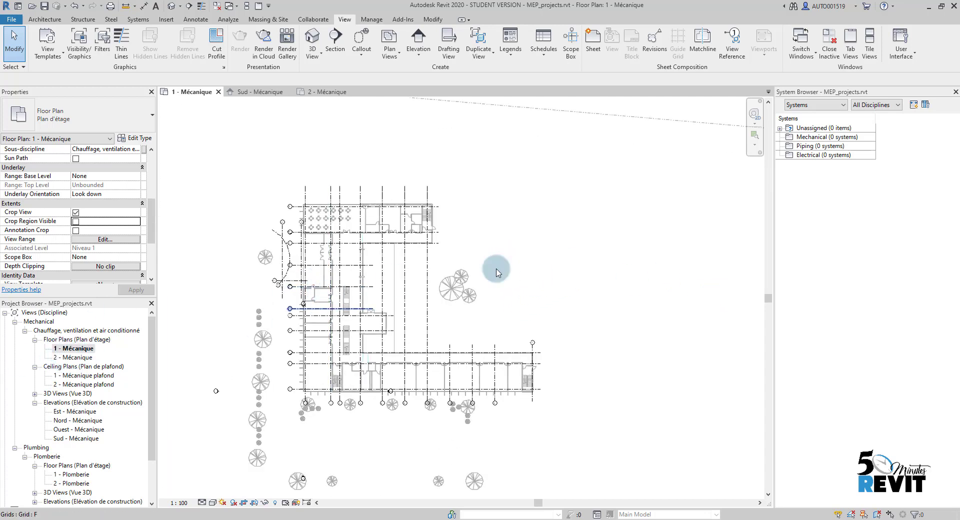
pyautogui.scroll(1, 546, 317)
pyautogui.moveTo(547, 316); pyautogui.dragTo(559, 305, button='middle')
pyautogui.scroll(-1, 550, 306)
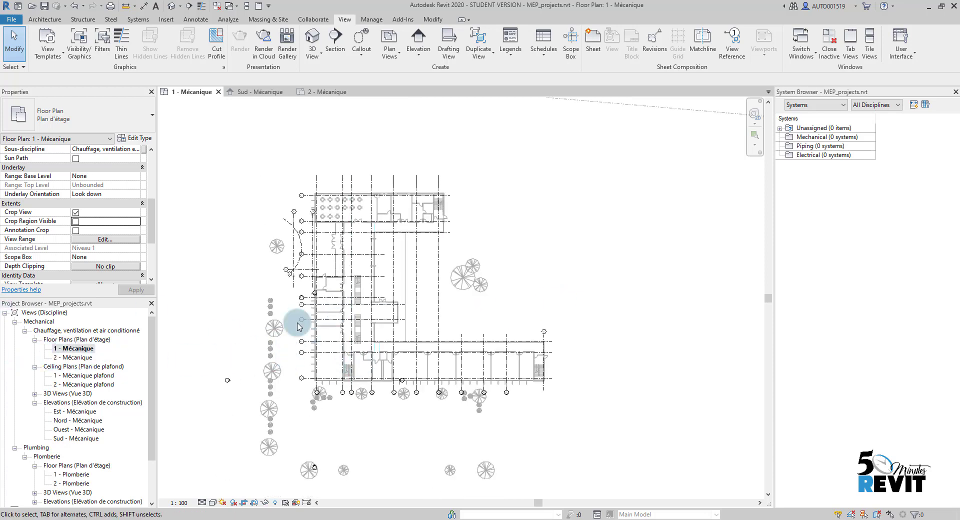
pyautogui.scroll(-2, 387, 300)
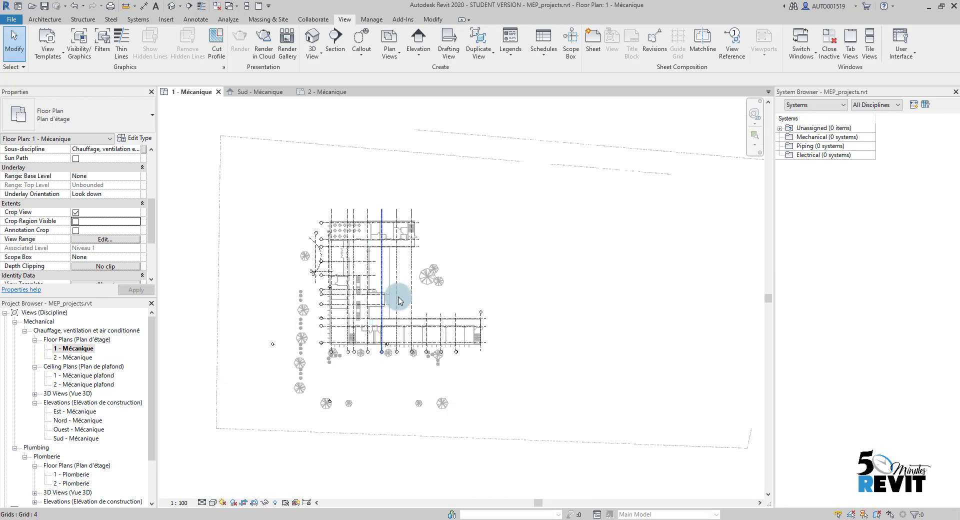
pyautogui.moveTo(398, 300); pyautogui.dragTo(442, 325, button='middle')
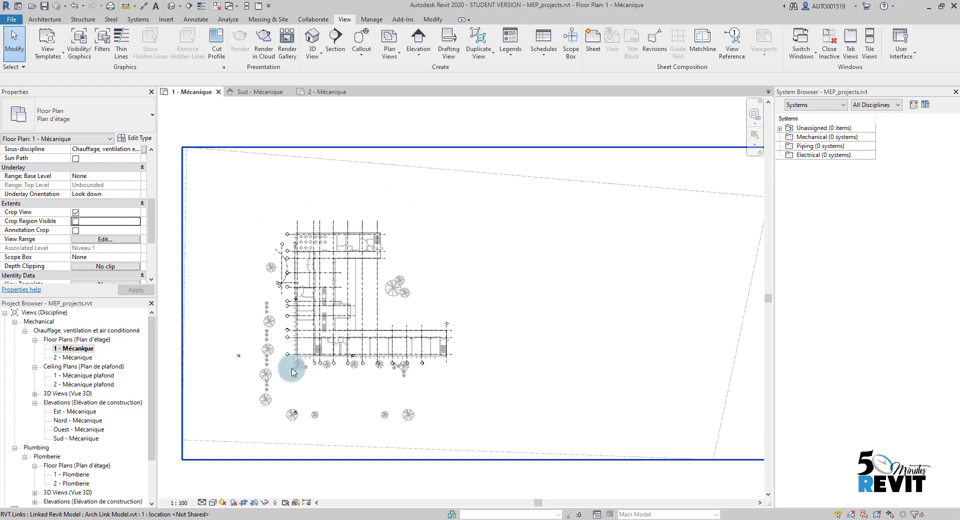
pyautogui.moveTo(355, 413); pyautogui.dragTo(402, 396, button='middle')
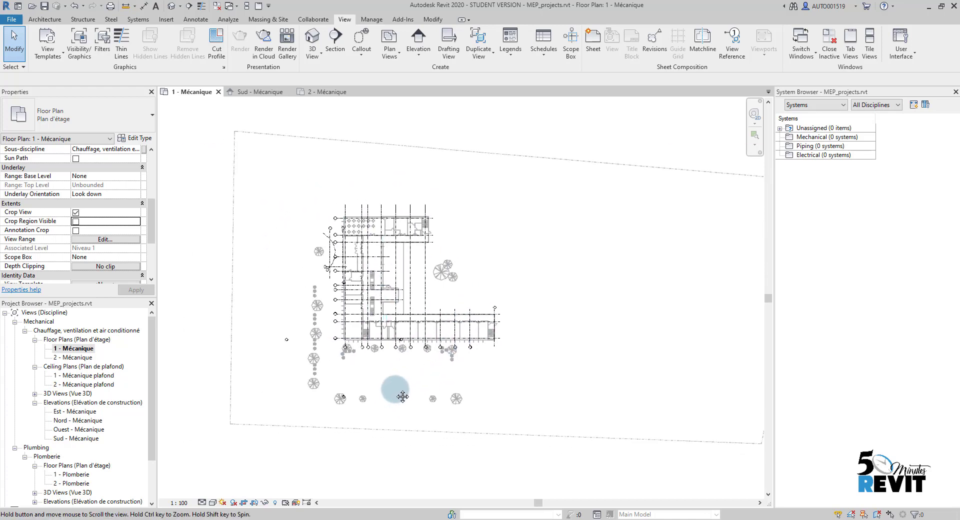
pyautogui.scroll(3, 333, 408)
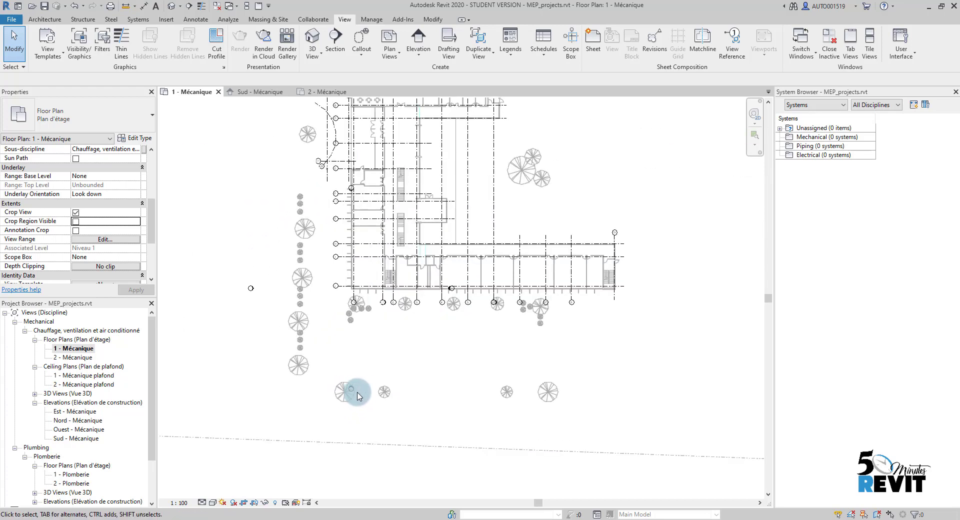
pyautogui.moveTo(414, 353); pyautogui.dragTo(408, 362, button='middle')
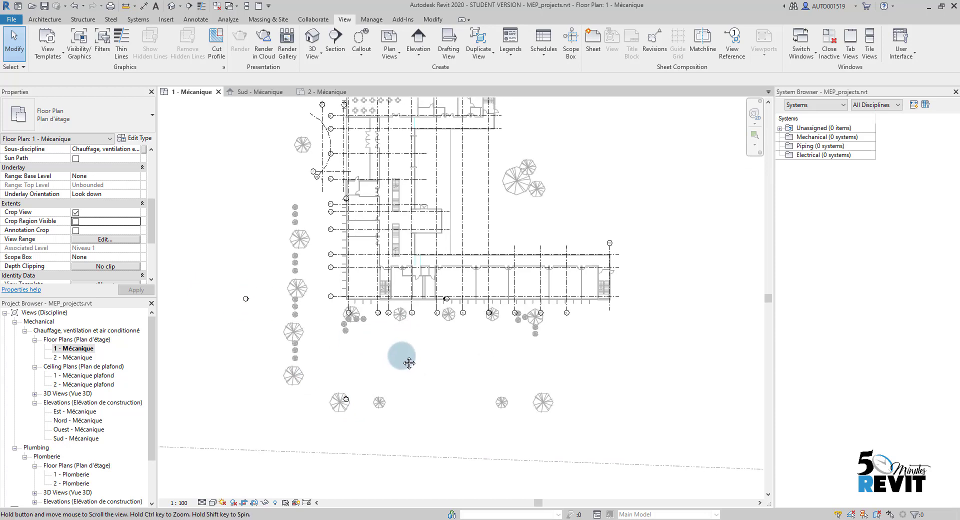
pyautogui.scroll(-2, 369, 350)
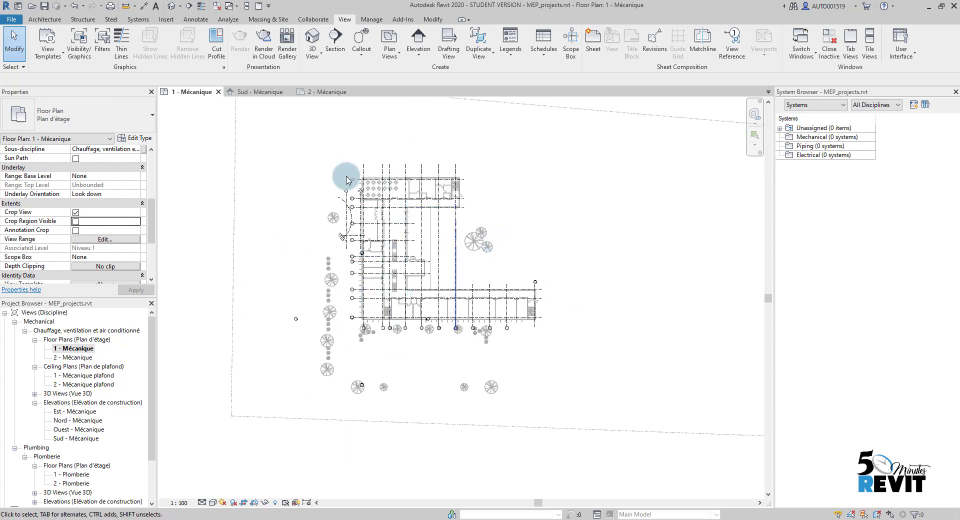
pyautogui.scroll(1, 401, 364)
pyautogui.moveTo(400, 364); pyautogui.dragTo(399, 378, button='middle')
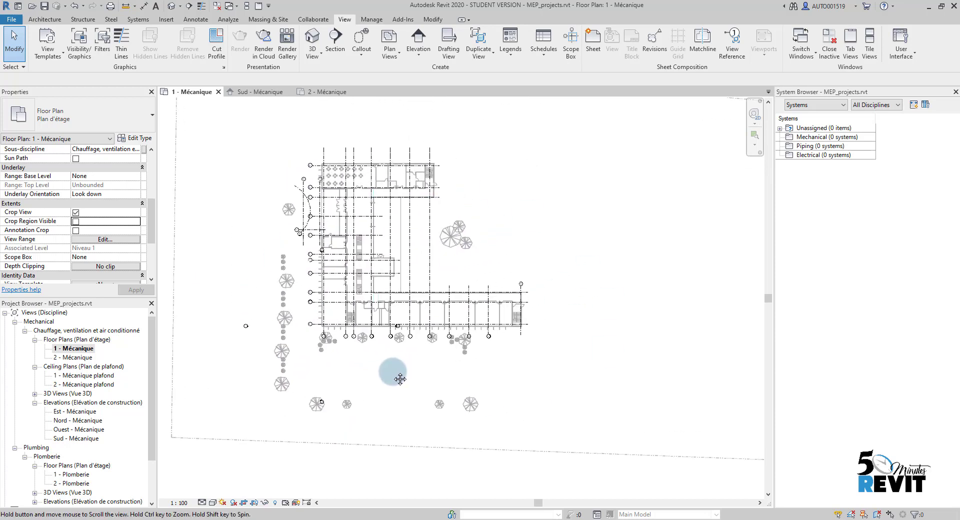
pyautogui.scroll(-1, 400, 379)
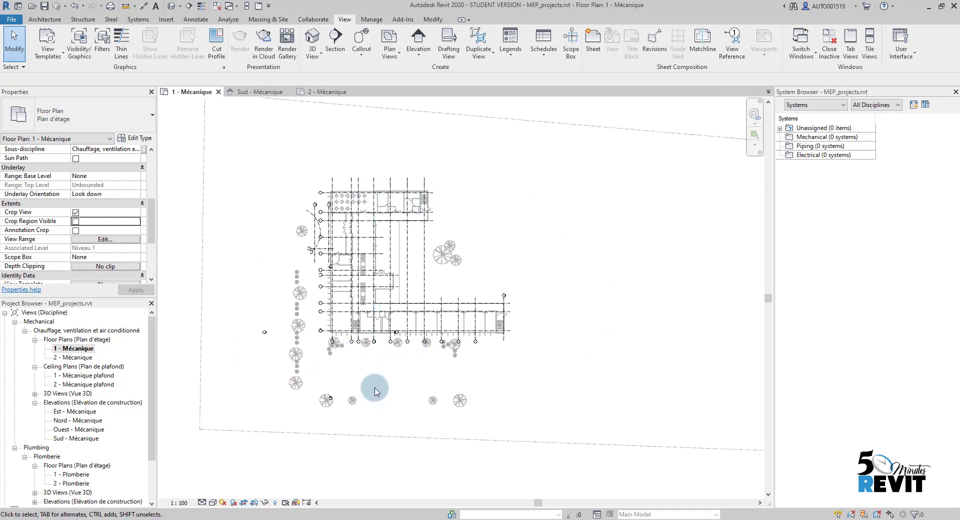
pyautogui.moveTo(375, 387); pyautogui.dragTo(385, 422, button='middle')
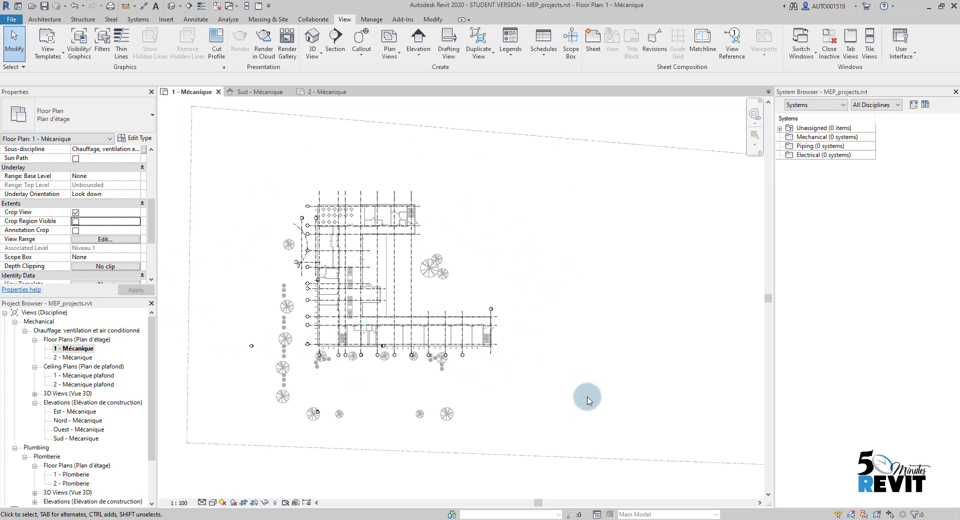
# - Uncheck the Site > Property Lines subcategory in Visibility/Graphics (VG), apply and confirm
pyautogui.press('v')
pyautogui.press('g')
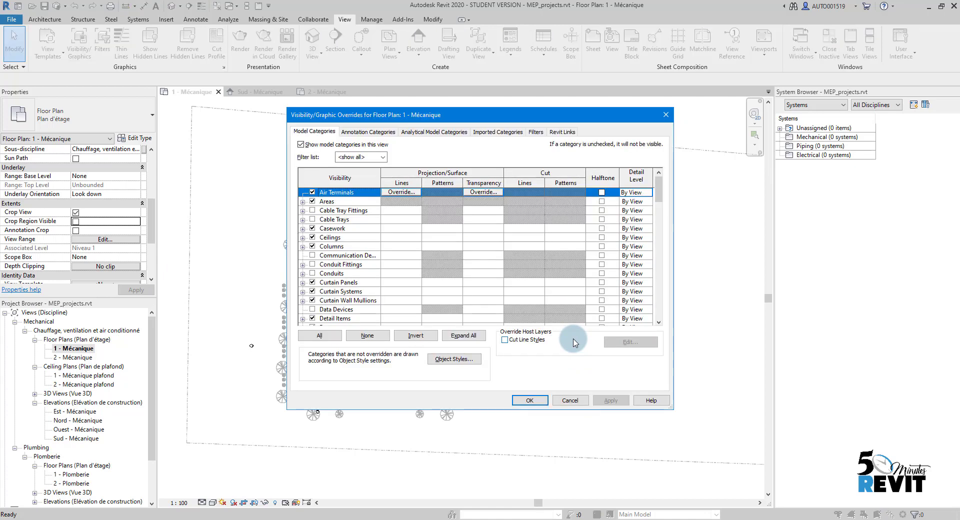
pyautogui.moveTo(465, 117); pyautogui.dragTo(441, 101)
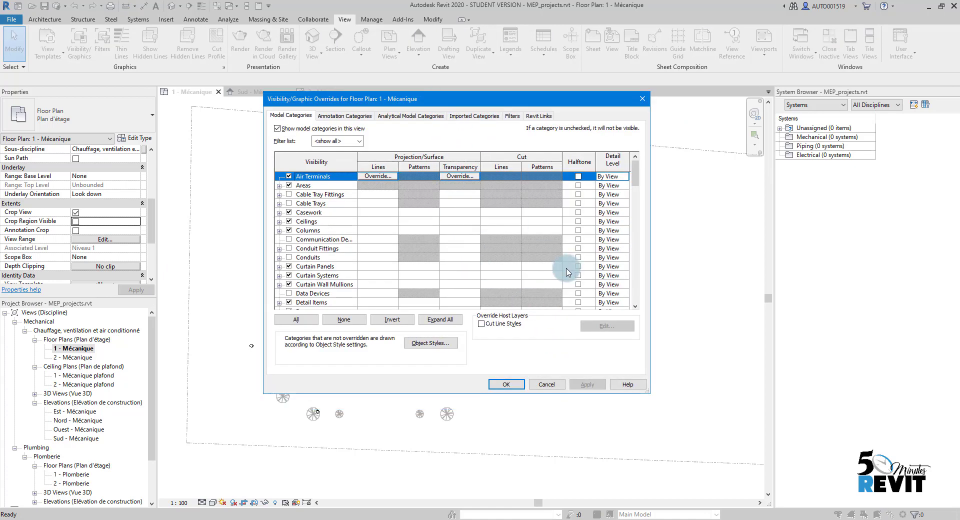
pyautogui.click(333, 213)
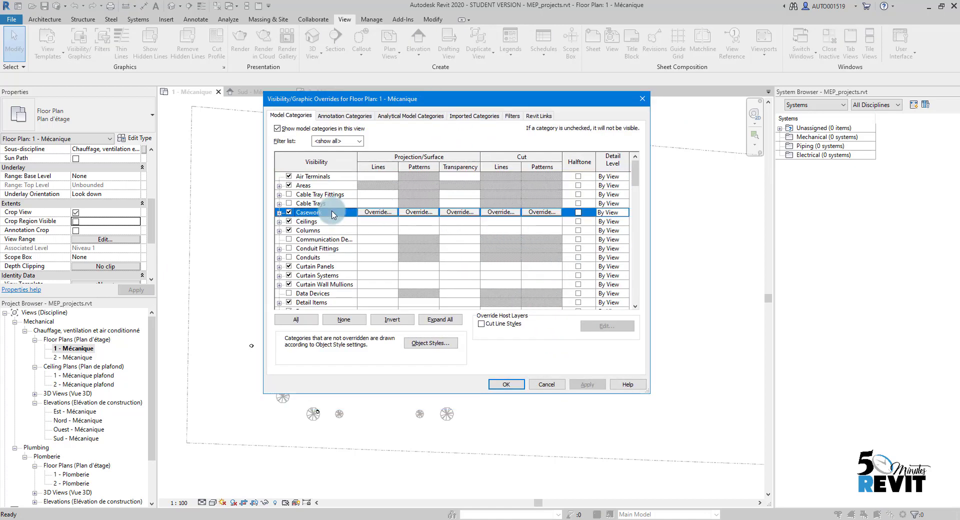
pyautogui.press('s')
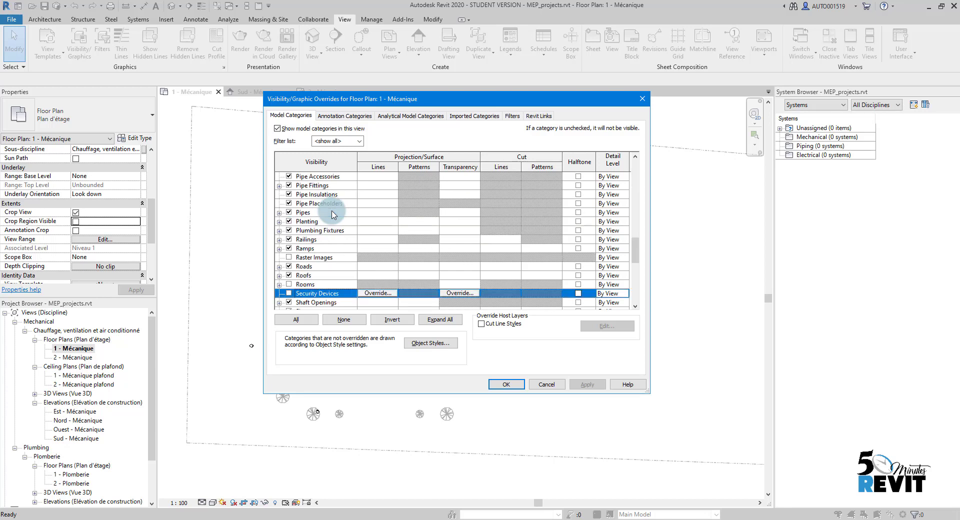
pyautogui.scroll(-2, 333, 214)
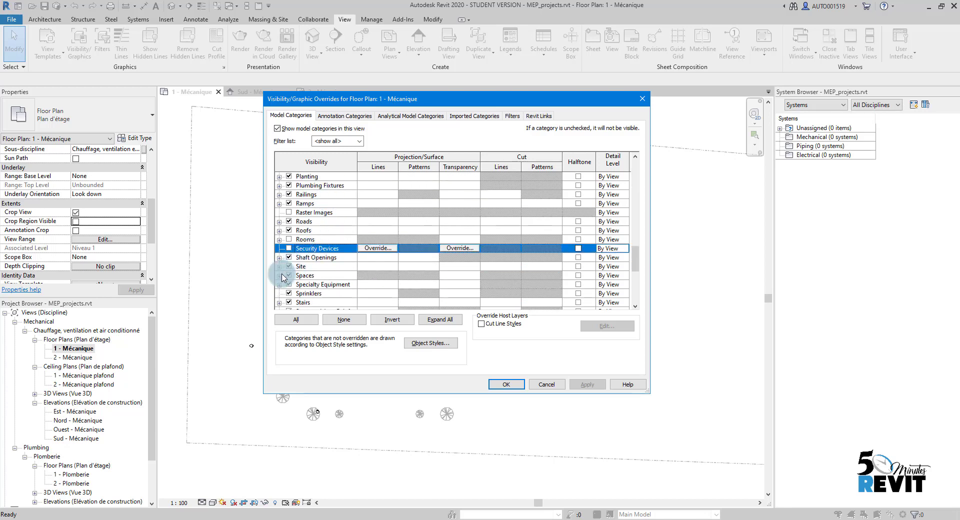
pyautogui.click(279, 267)
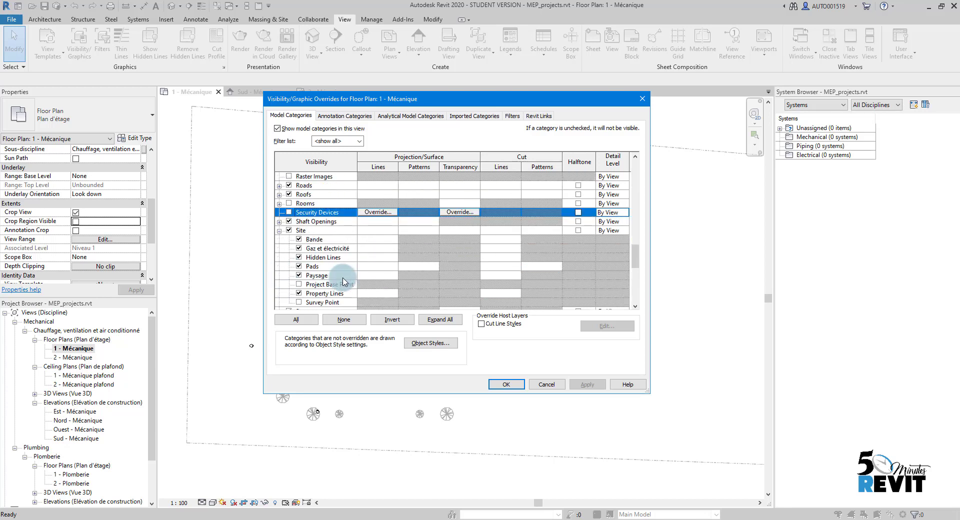
pyautogui.scroll(-1, 344, 284)
pyautogui.click(300, 285)
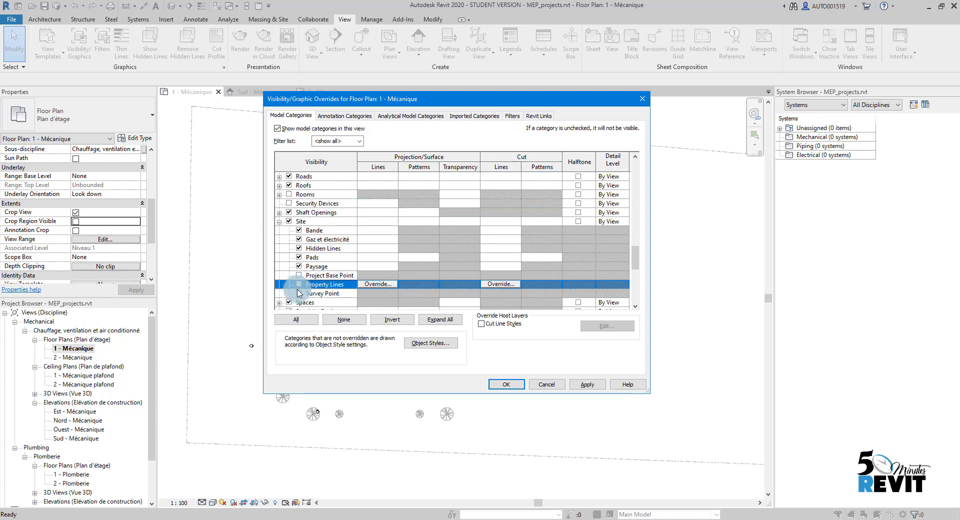
pyautogui.click(587, 384)
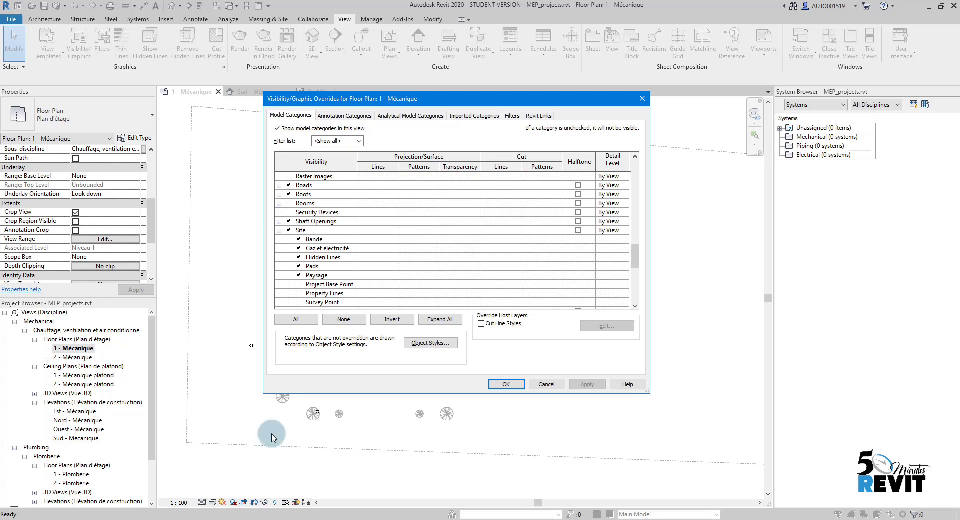
pyautogui.click(501, 385)
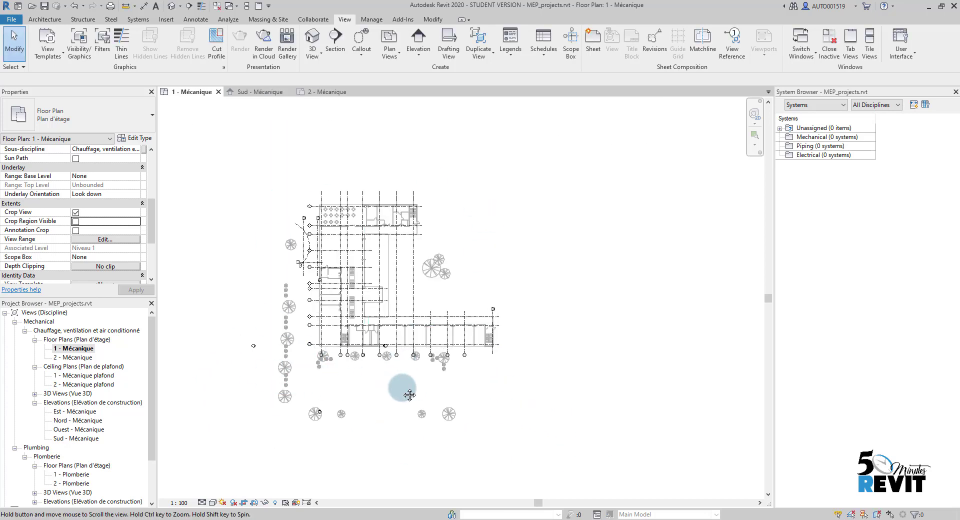
# - Select and deselect the Arch Link Model.rvt link, ending with nothing selected in the plan
pyautogui.moveTo(329, 224)
pyautogui.mouseDown(button='middle')
pyautogui.moveTo(349, 224)
pyautogui.moveTo(300, 321)
pyautogui.moveTo(326, 285)
pyautogui.moveTo(314, 270)
pyautogui.mouseUp(button='middle')
pyautogui.scroll(5, 349, 225)
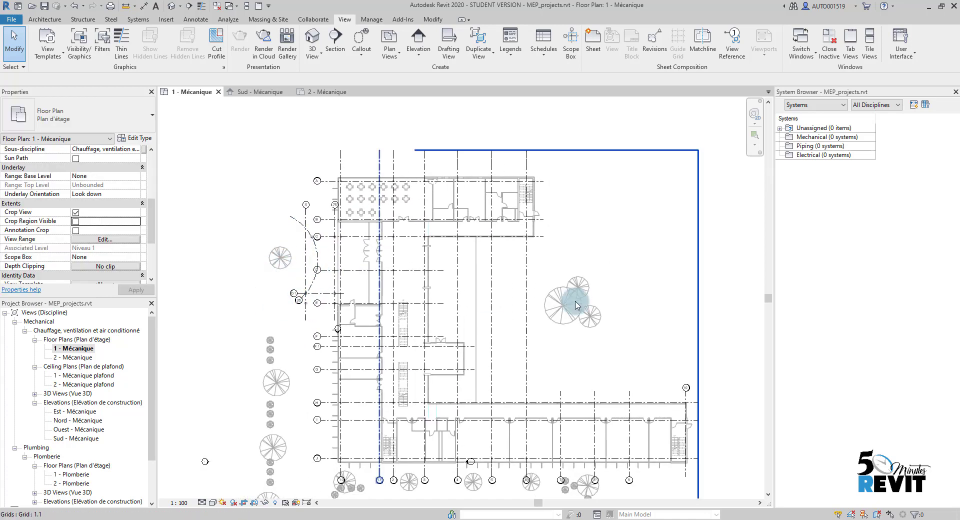
pyautogui.click(517, 326)
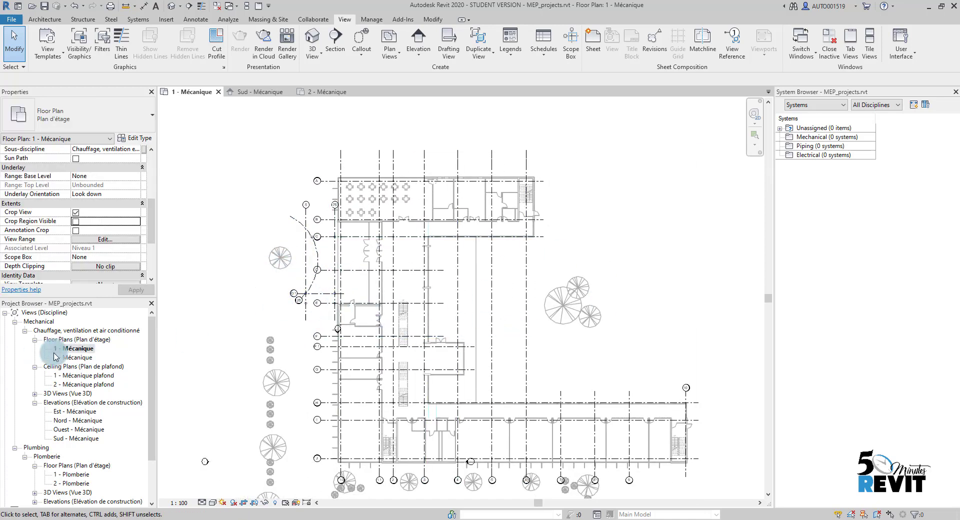
pyautogui.moveTo(570, 389); pyautogui.dragTo(295, 278, button='middle')
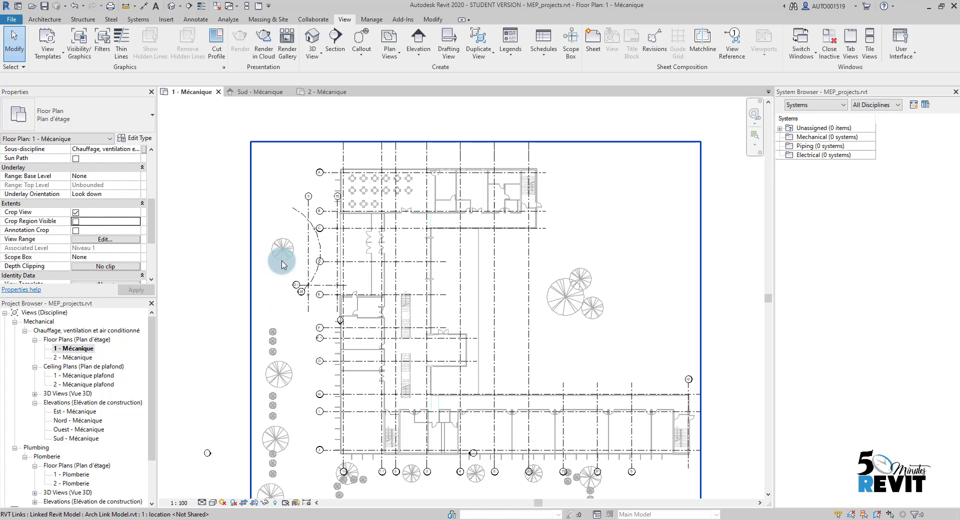
pyautogui.click(282, 264)
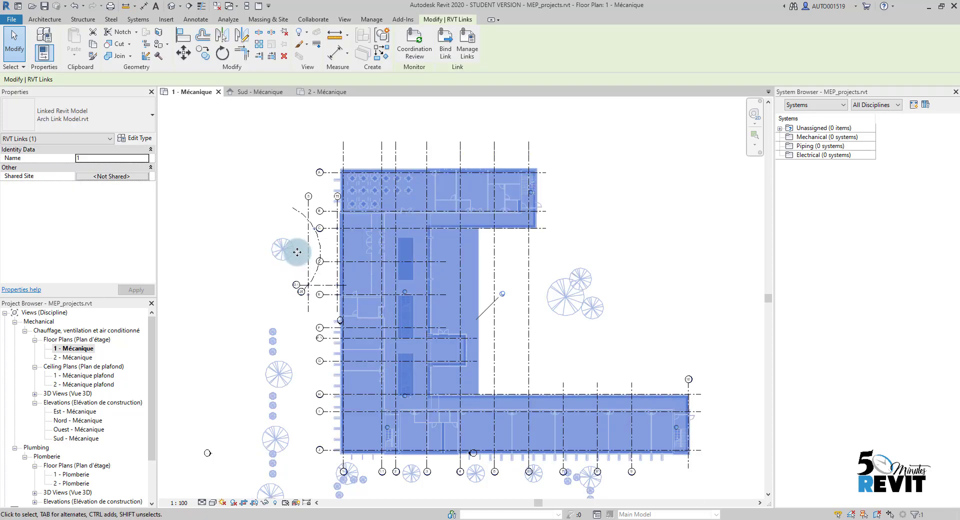
pyautogui.click(229, 249)
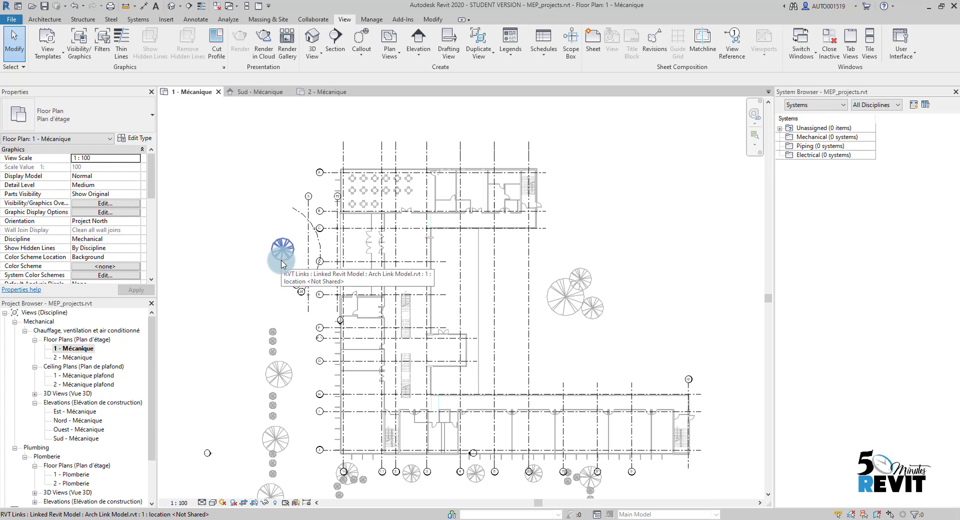
pyautogui.click(281, 263)
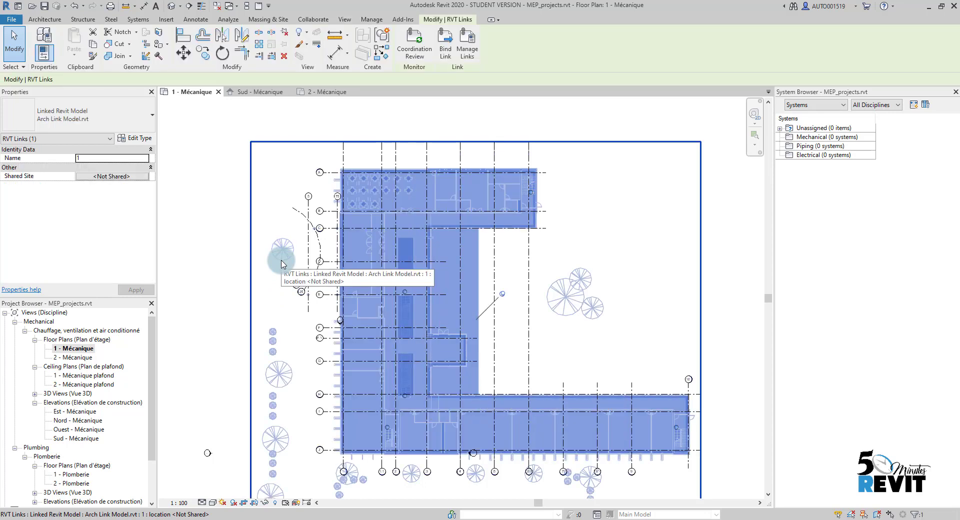
pyautogui.click(218, 251)
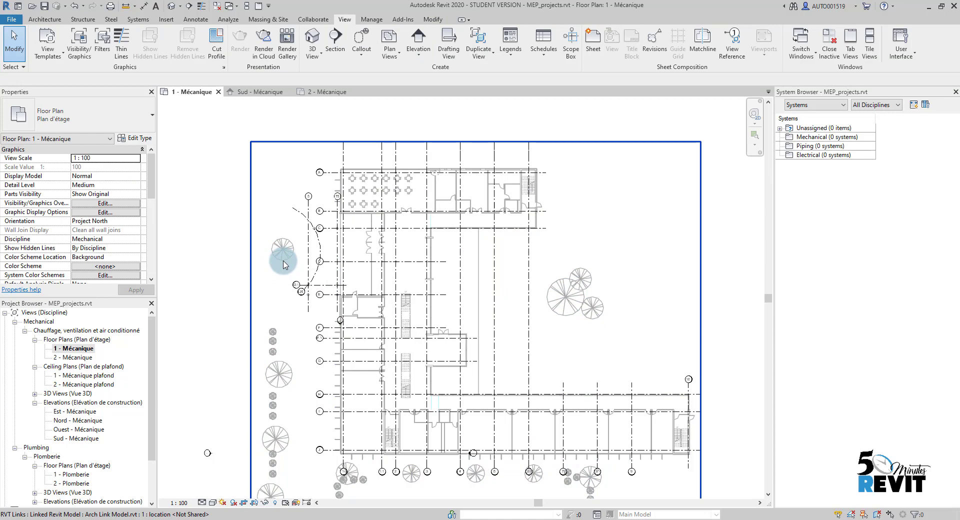
pyautogui.click(283, 265)
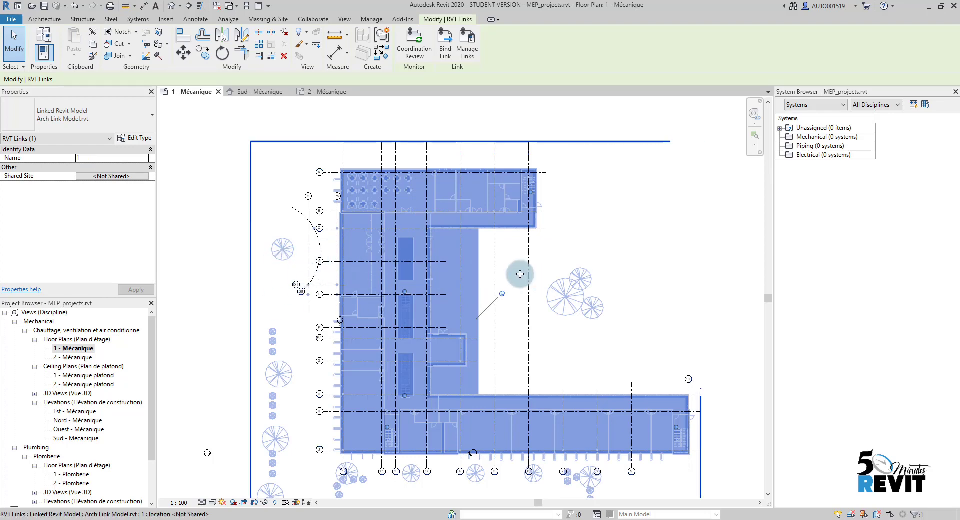
pyautogui.click(198, 243)
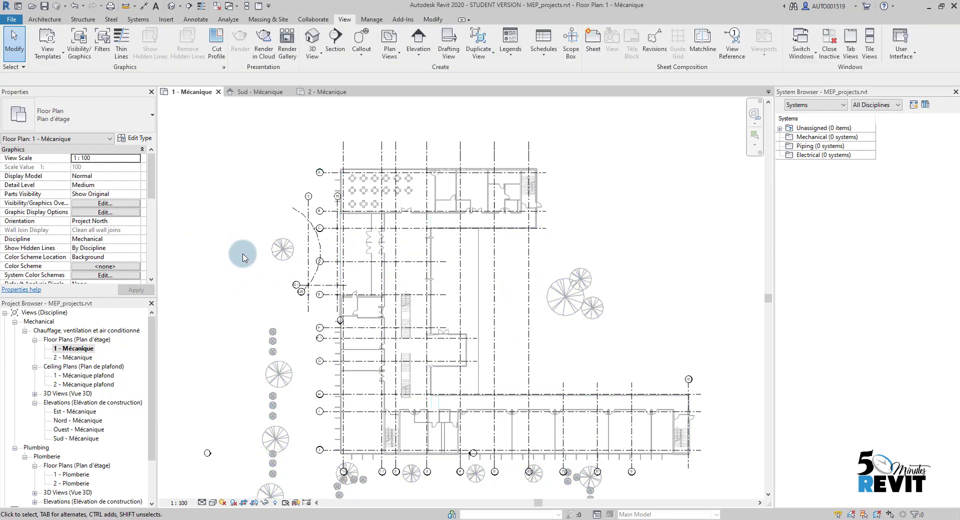
# - Zoom in and Tab-select a linked Honey Locust tree to reveal its Planting category
pyautogui.scroll(5, 272, 262)
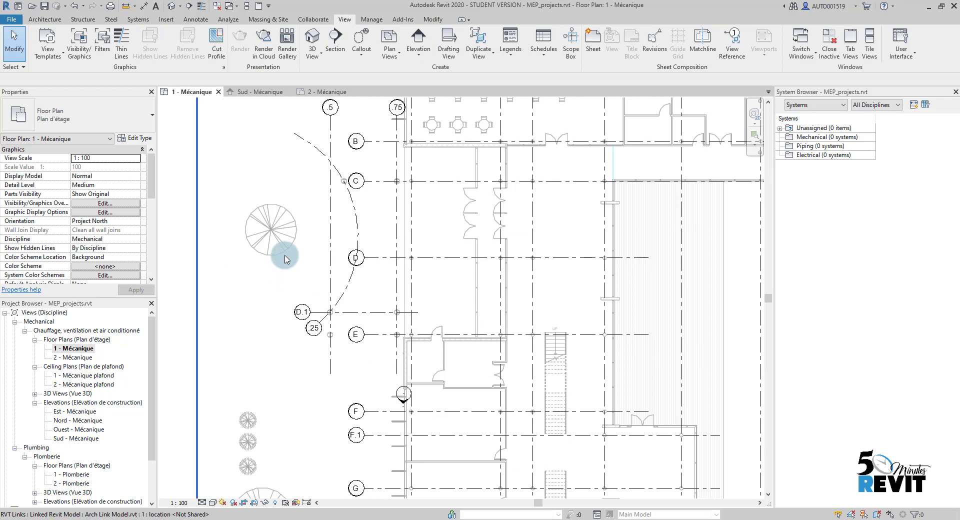
pyautogui.press('Tab')
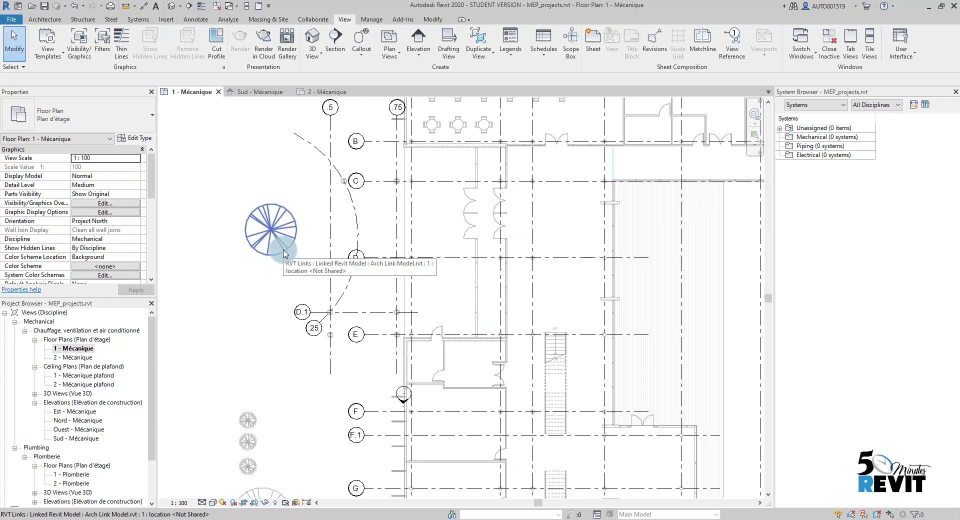
pyautogui.click(283, 254)
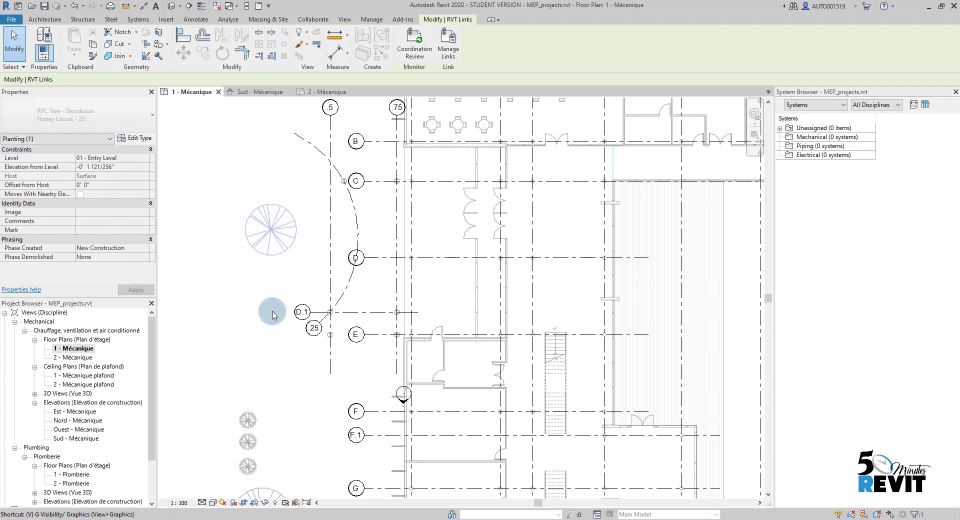
# - Uncheck the Planting model category in Visibility/Graphics, confirm, then deselect and review the plan
pyautogui.press('g')
pyautogui.click(308, 257)
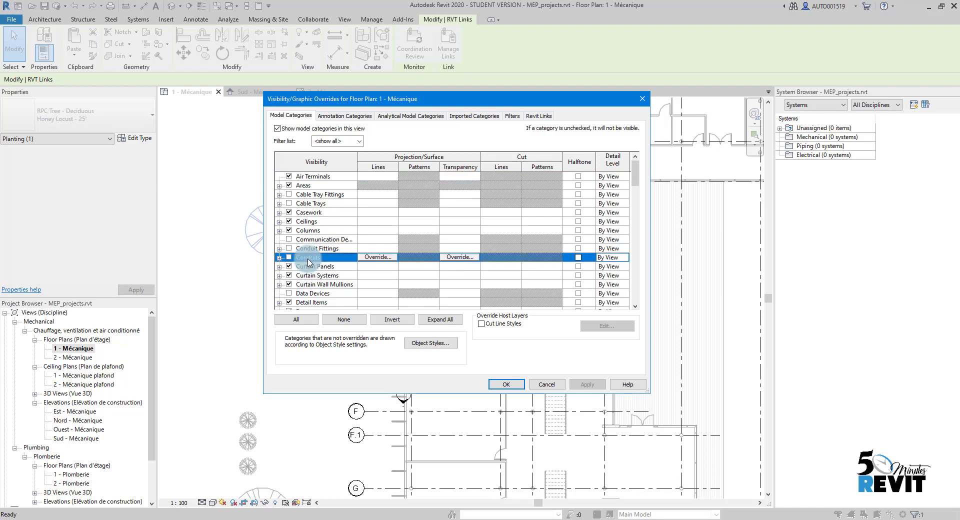
pyautogui.press('p')
pyautogui.scroll(-4, 314, 286)
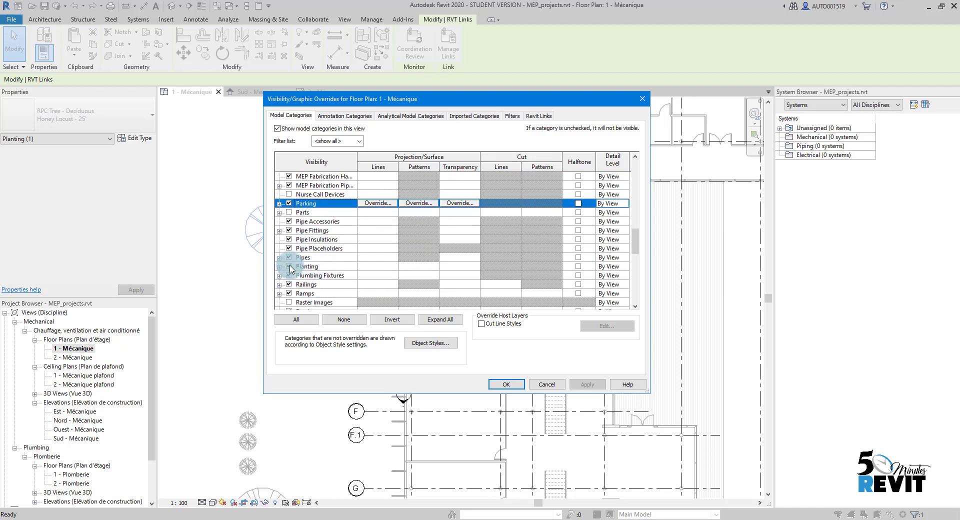
pyautogui.click(289, 266)
pyautogui.click(506, 384)
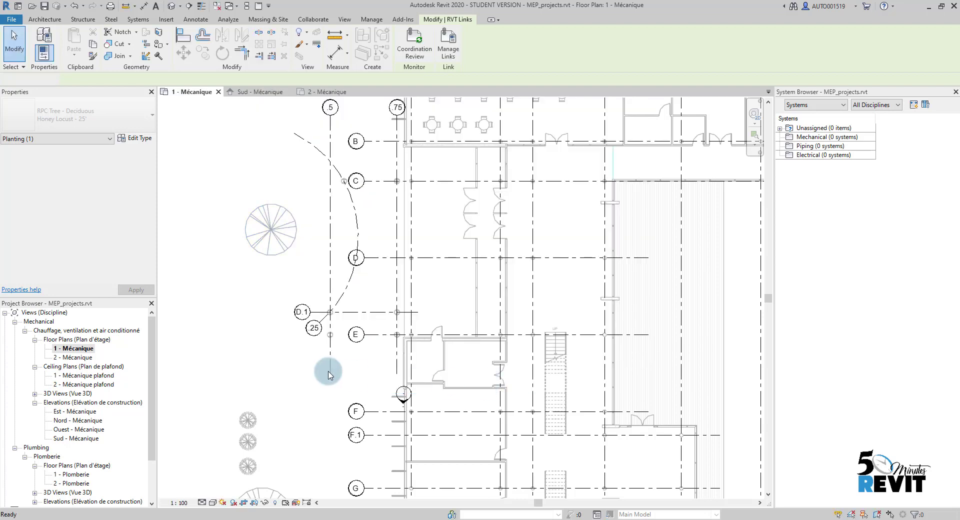
pyautogui.click(328, 375)
pyautogui.scroll(-6, 326, 368)
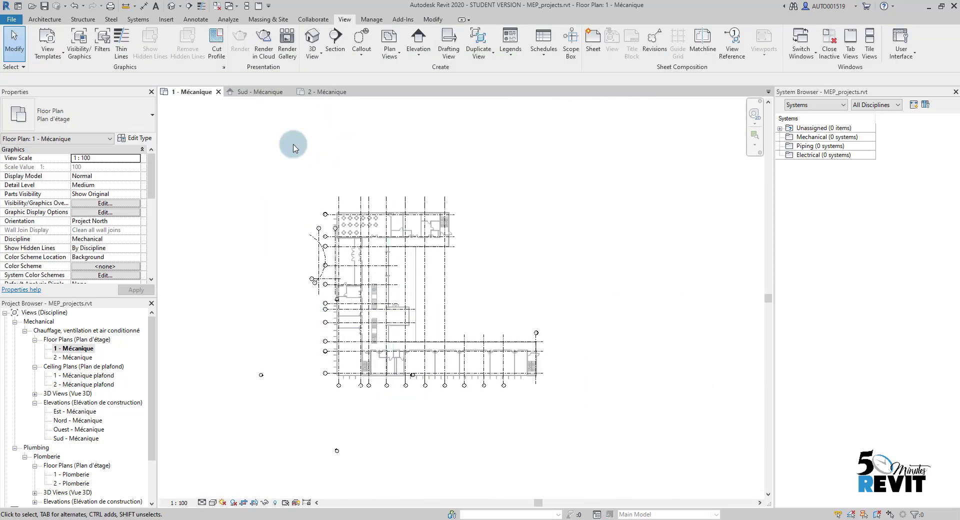
pyautogui.moveTo(465, 417); pyautogui.dragTo(479, 390, button='middle')
pyautogui.scroll(4, 439, 349)
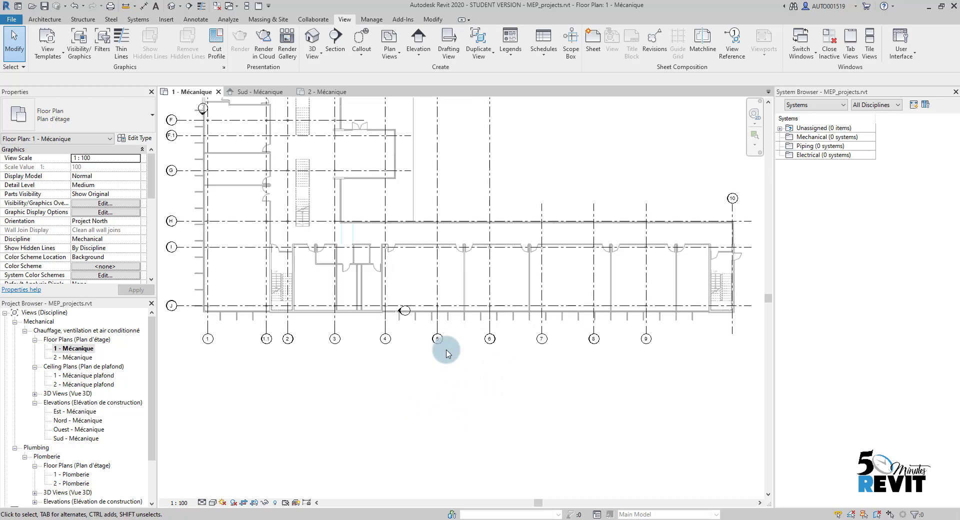
# - Move the elevation markers near grid 4/J and east of the building closer to it
pyautogui.moveTo(399, 308); pyautogui.dragTo(419, 332)
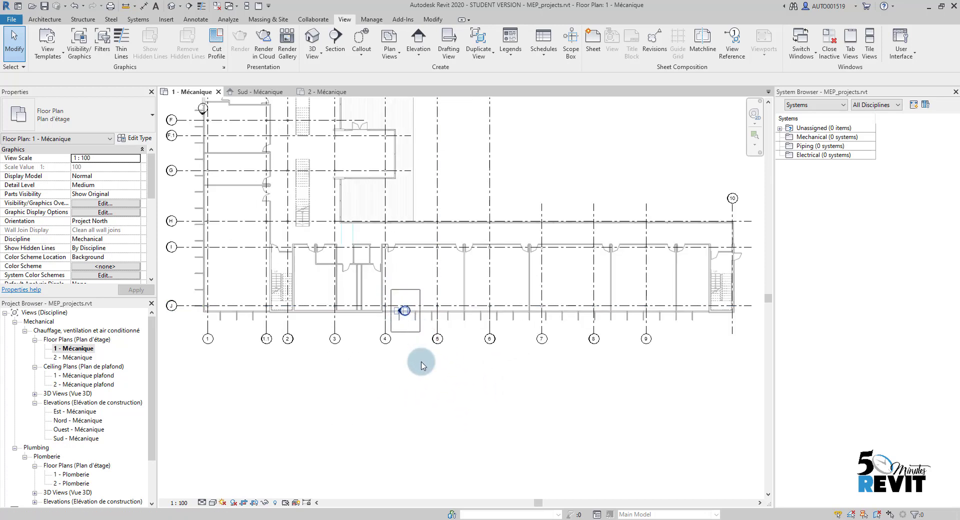
pyautogui.scroll(-3, 408, 334)
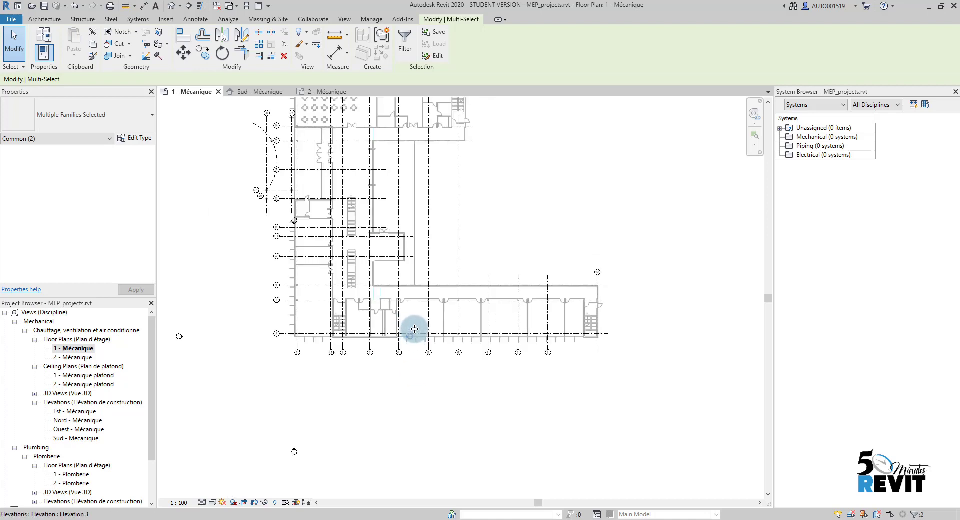
pyautogui.moveTo(414, 329)
pyautogui.mouseDown()
pyautogui.moveTo(530, 276)
pyautogui.moveTo(612, 203)
pyautogui.moveTo(613, 190)
pyautogui.moveTo(625, 229)
pyautogui.mouseUp()
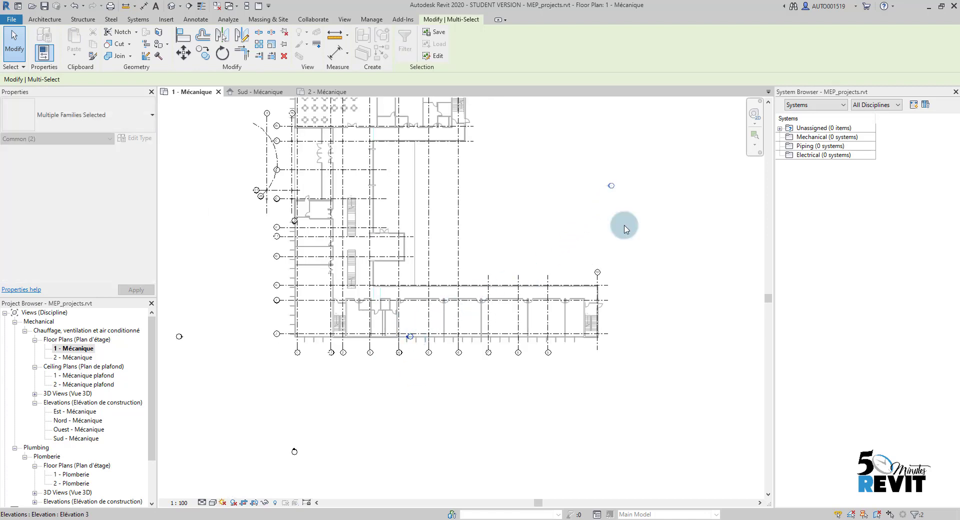
pyautogui.click(625, 229)
pyautogui.moveTo(408, 335); pyautogui.dragTo(480, 392, button='middle')
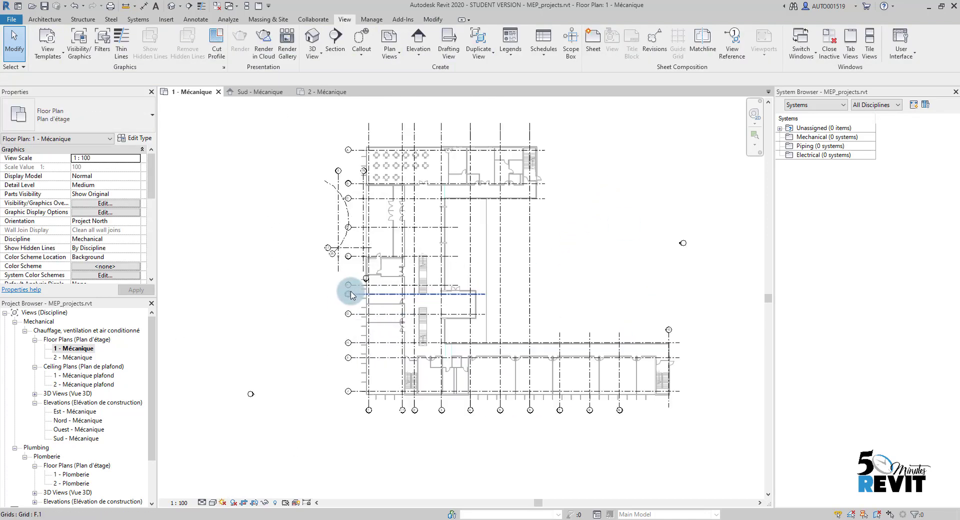
pyautogui.scroll(4, 350, 295)
pyautogui.click(382, 261)
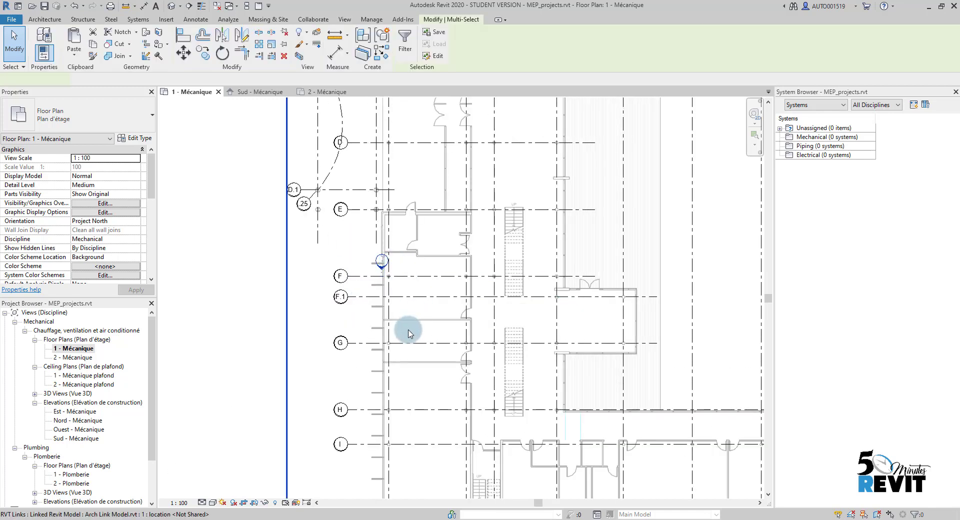
pyautogui.scroll(-6, 408, 334)
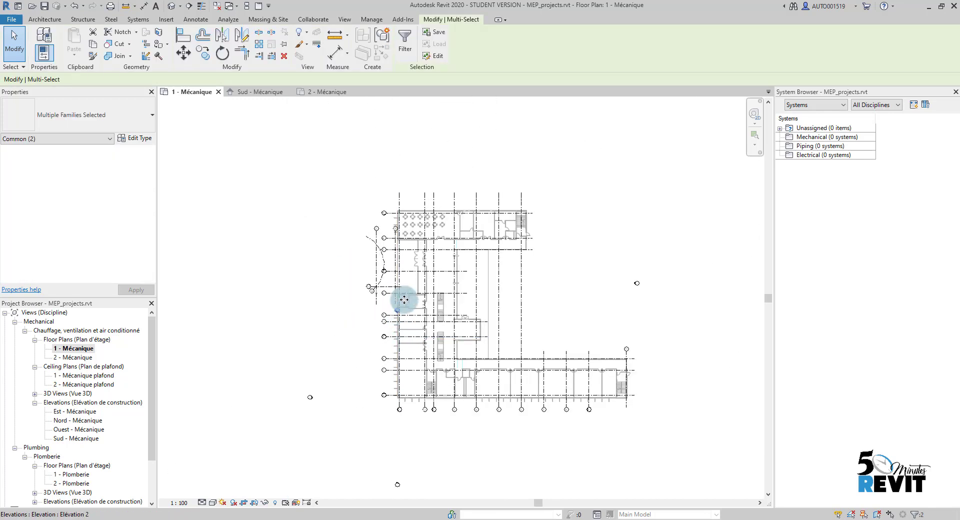
pyautogui.moveTo(403, 300); pyautogui.dragTo(487, 194)
pyautogui.click(307, 384)
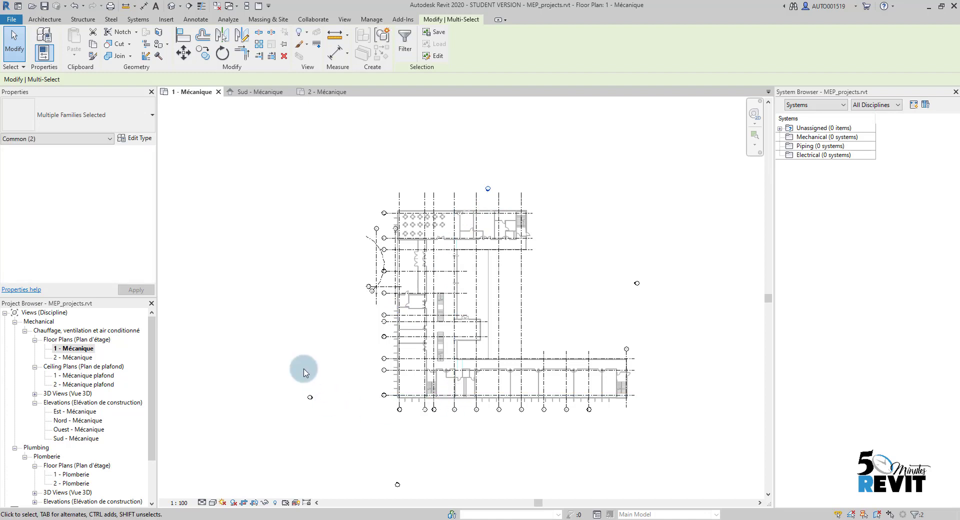
pyautogui.click(320, 411)
# - Move the two elevation markers below the building up near its outline
pyautogui.click(308, 397)
pyautogui.moveTo(307, 396)
pyautogui.mouseDown()
pyautogui.moveTo(323, 327)
pyautogui.moveTo(349, 312)
pyautogui.mouseUp()
pyautogui.click(445, 448)
pyautogui.moveTo(445, 447)
pyautogui.mouseDown(button='middle')
pyautogui.moveTo(388, 401)
pyautogui.moveTo(371, 402)
pyautogui.mouseUp(button='middle')
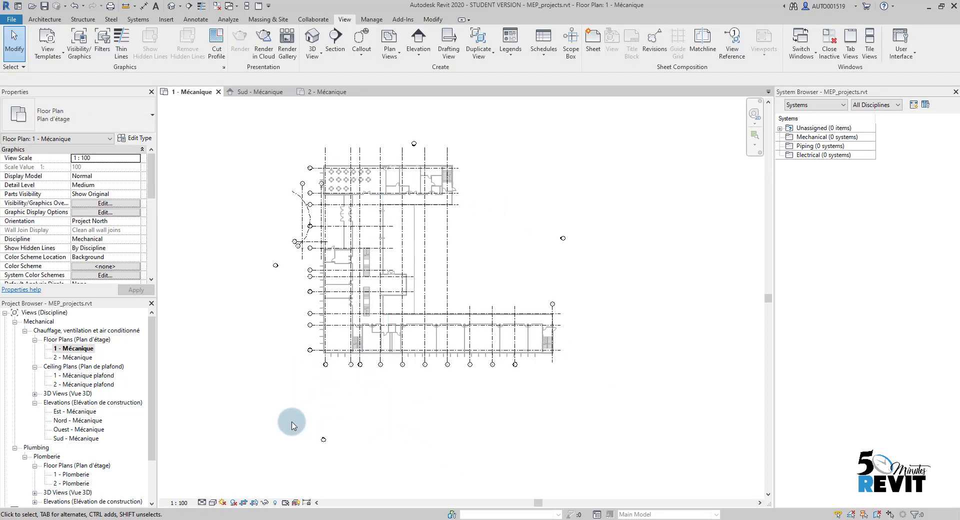
pyautogui.moveTo(294, 420); pyautogui.dragTo(372, 472)
pyautogui.moveTo(325, 441)
pyautogui.mouseDown()
pyautogui.moveTo(391, 408)
pyautogui.moveTo(406, 387)
pyautogui.mouseUp()
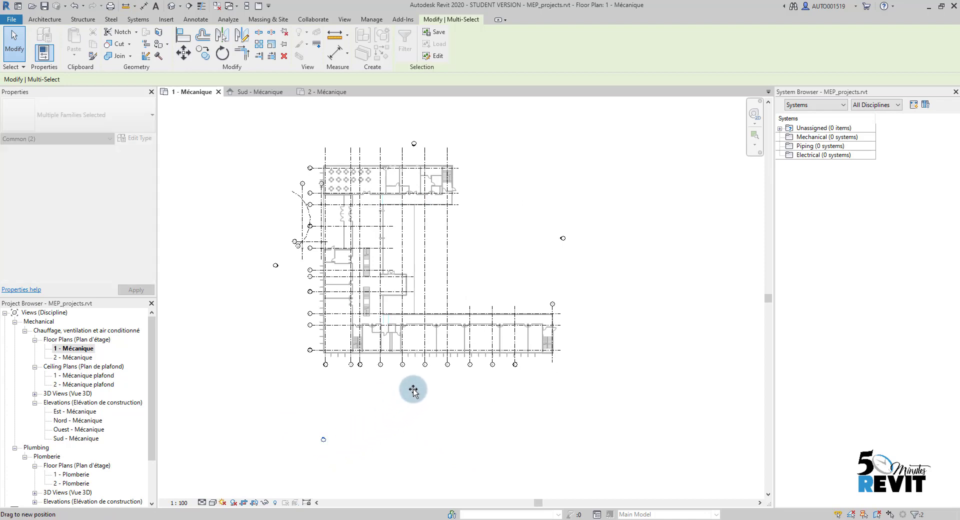
pyautogui.click(442, 398)
pyautogui.scroll(4, 288, 273)
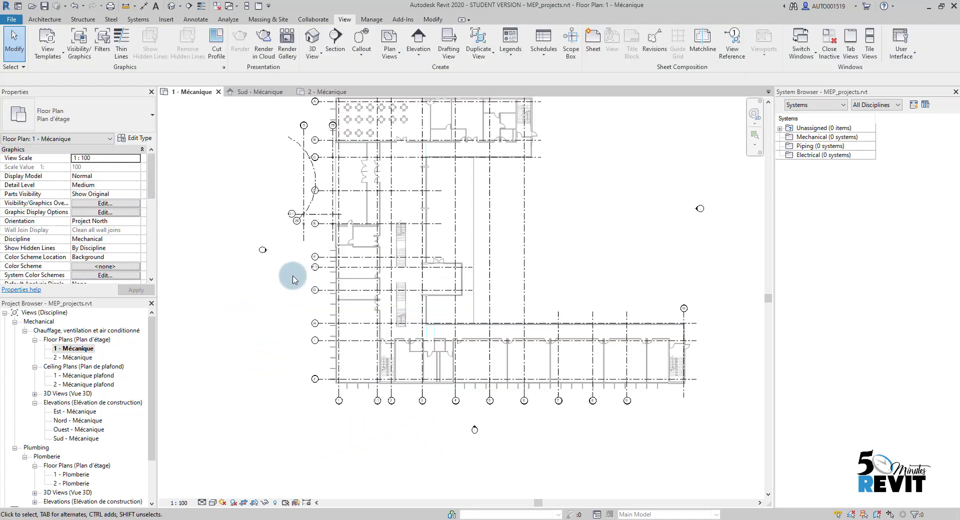
# - Pan and zoom to the upper wing where grid A's bubble sits
pyautogui.scroll(-3, 283, 285)
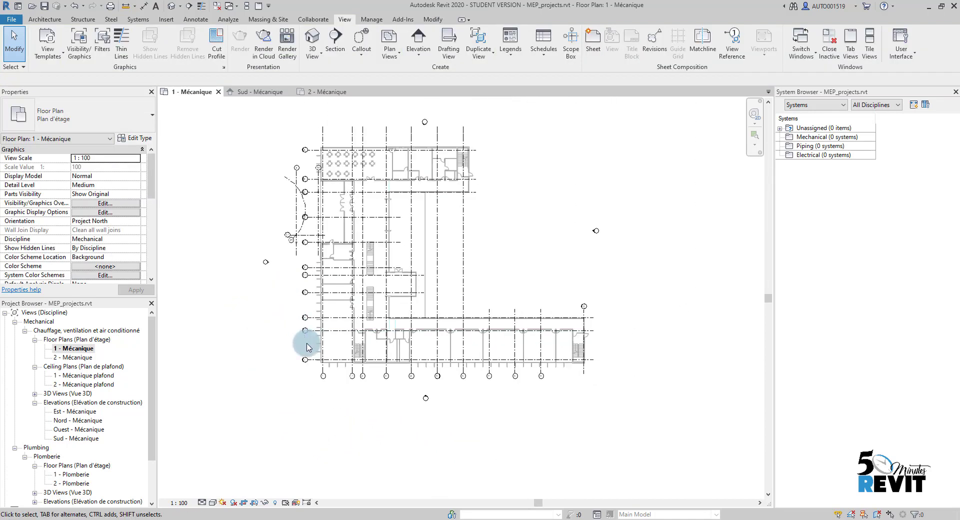
pyautogui.moveTo(292, 310); pyautogui.dragTo(288, 392, button='middle')
pyautogui.scroll(4, 388, 220)
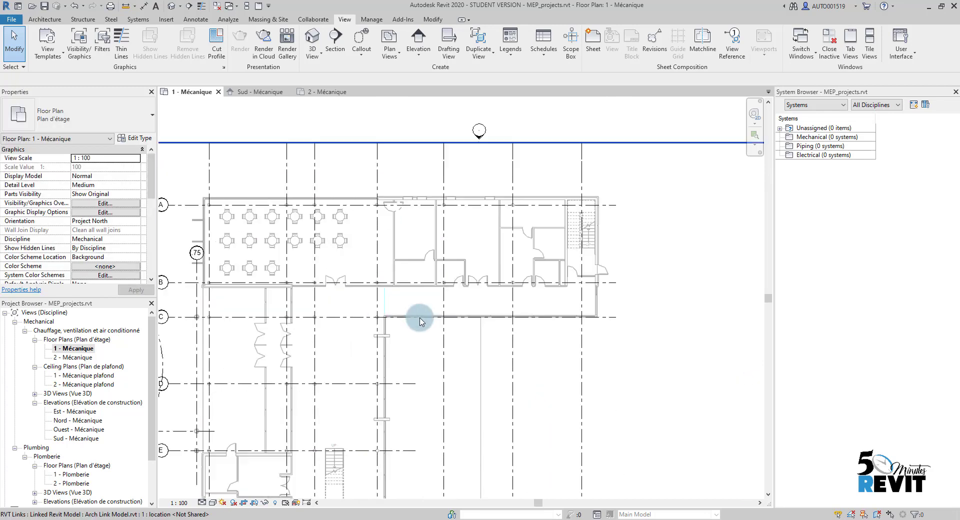
pyautogui.moveTo(270, 255); pyautogui.dragTo(343, 315, button='middle')
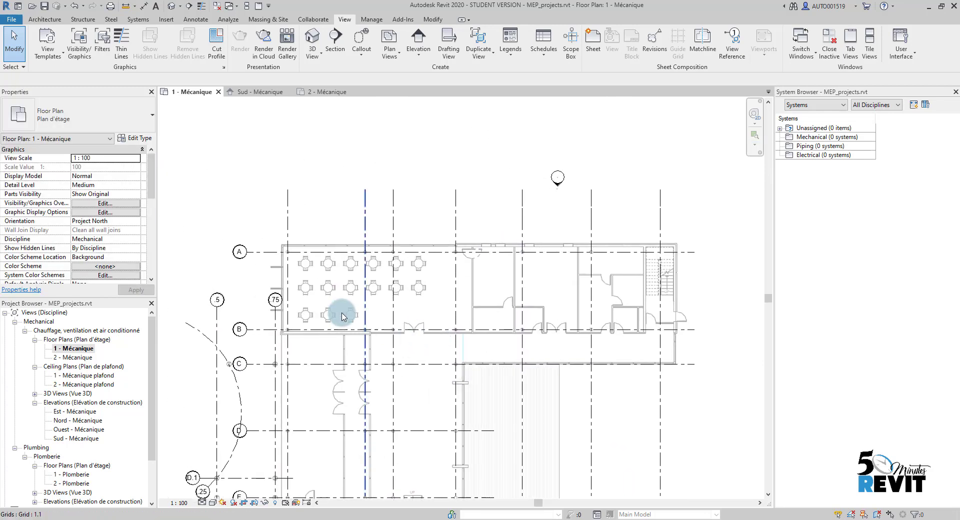
pyautogui.scroll(3, 392, 223)
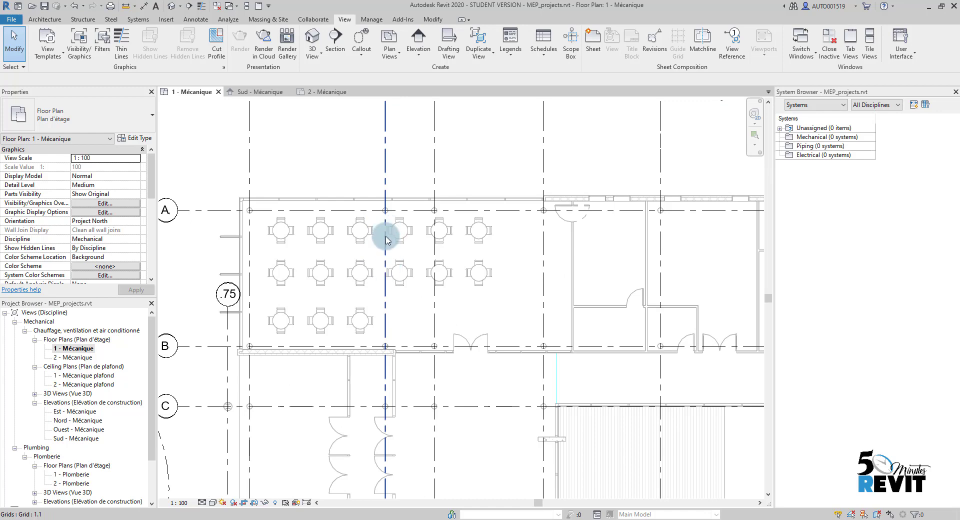
pyautogui.scroll(-3, 482, 268)
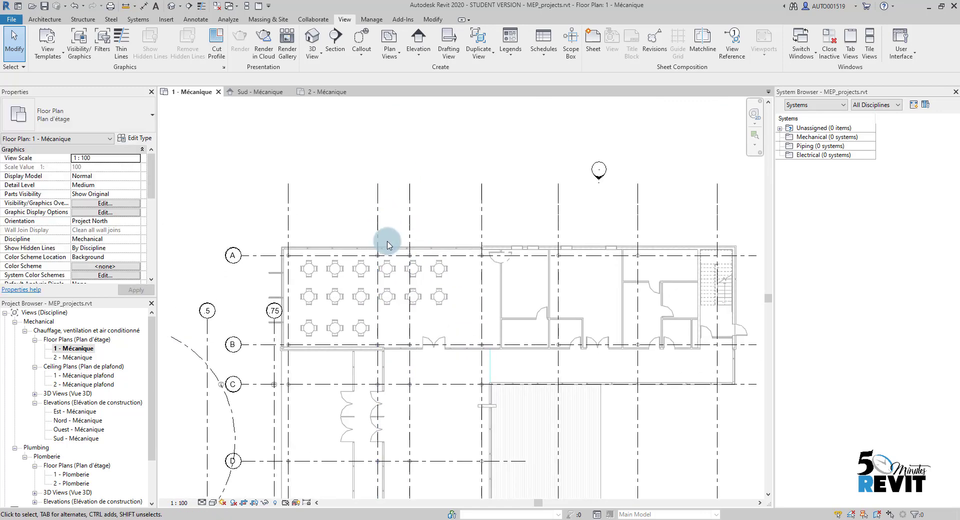
pyautogui.scroll(-2, 387, 245)
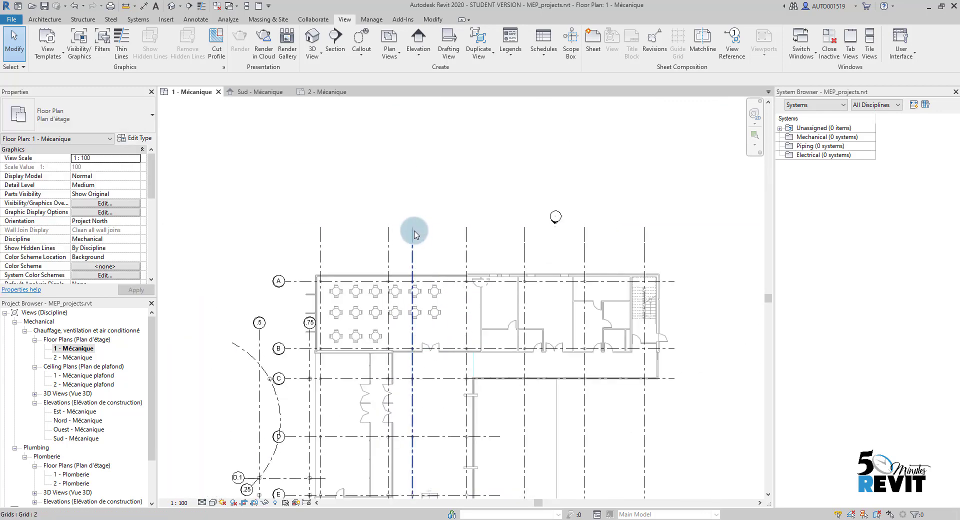
pyautogui.scroll(2, 319, 290)
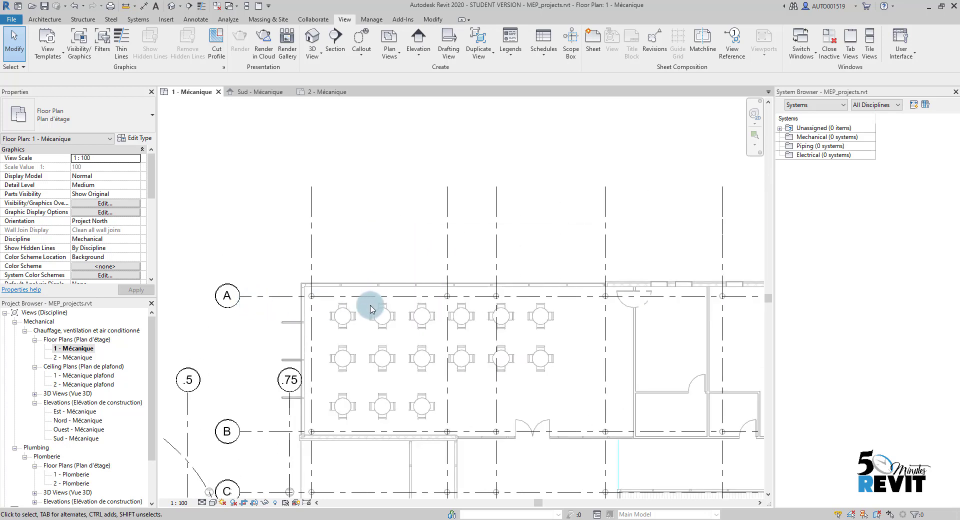
pyautogui.scroll(2, 260, 299)
pyautogui.scroll(-2, 311, 324)
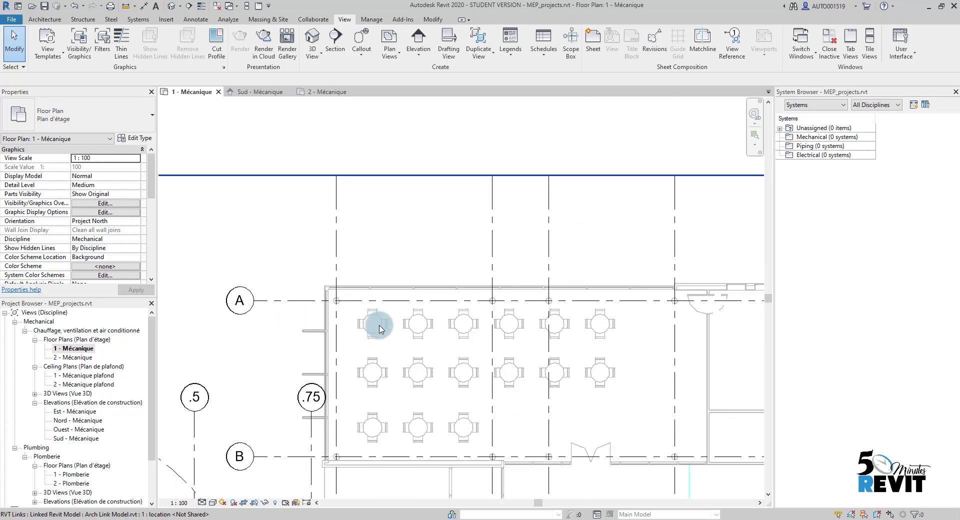
# - Drag grid A's bubble end left to line up with grid B's bubble
pyautogui.click(260, 301)
pyautogui.moveTo(261, 301); pyautogui.dragTo(180, 300)
pyautogui.click(245, 321)
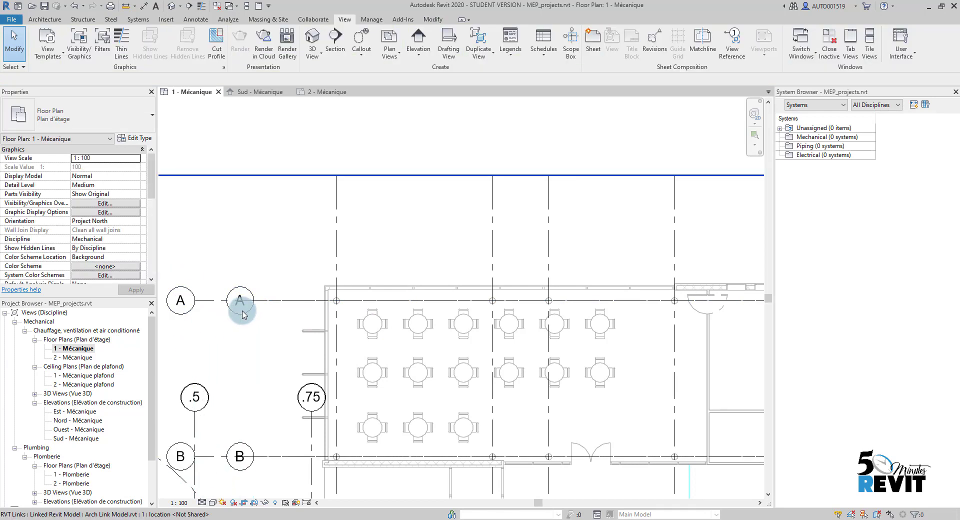
pyautogui.scroll(-3, 247, 320)
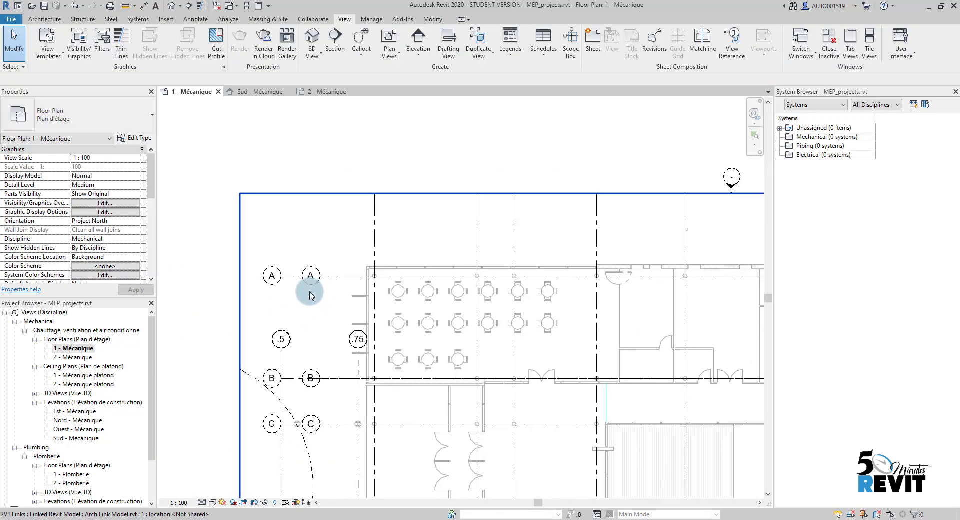
pyautogui.scroll(-2, 310, 295)
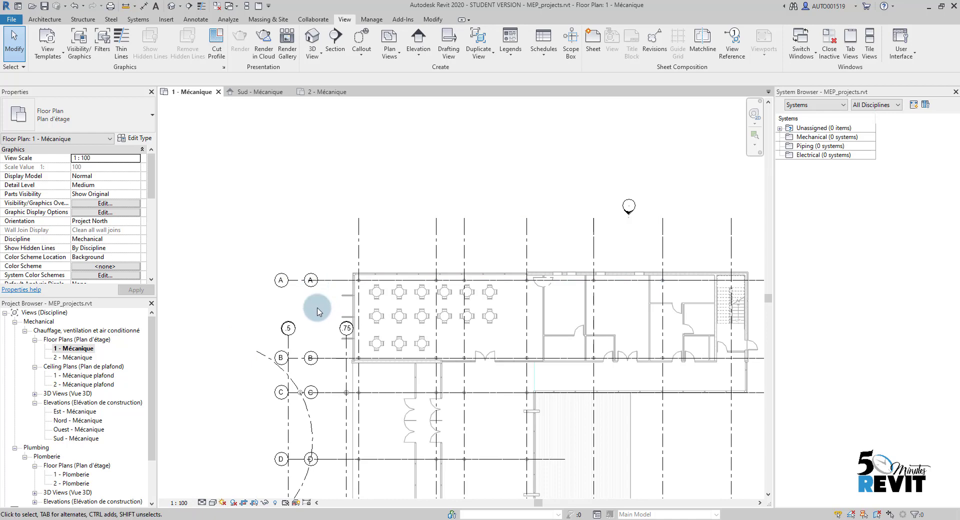
pyautogui.scroll(-3, 317, 312)
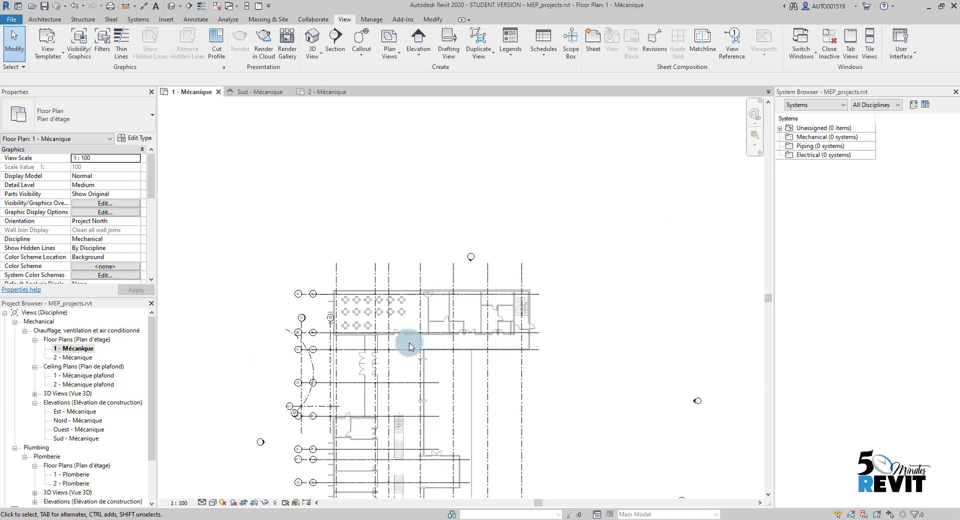
# - Open the Revit Links display settings for Arch Link Model.rvt, currently By Host View
pyautogui.press('v')
pyautogui.press('g')
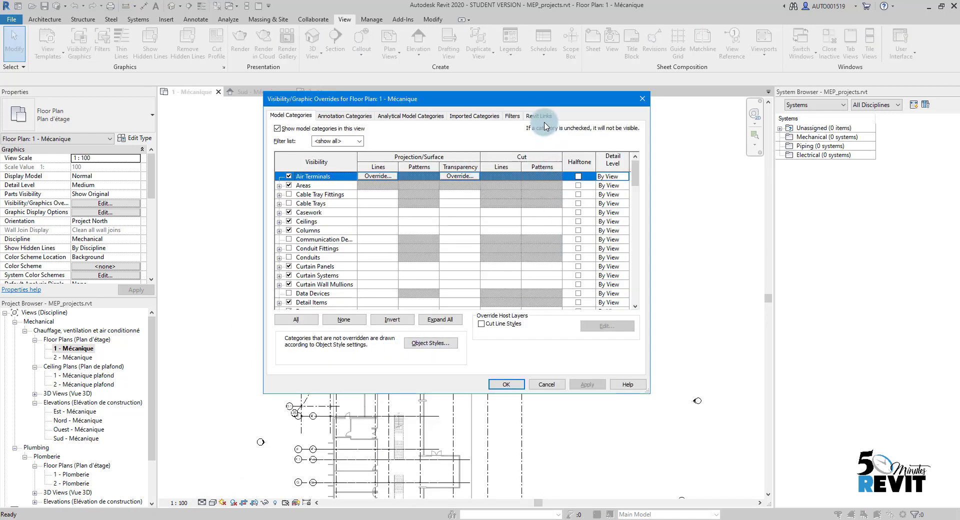
pyautogui.click(539, 116)
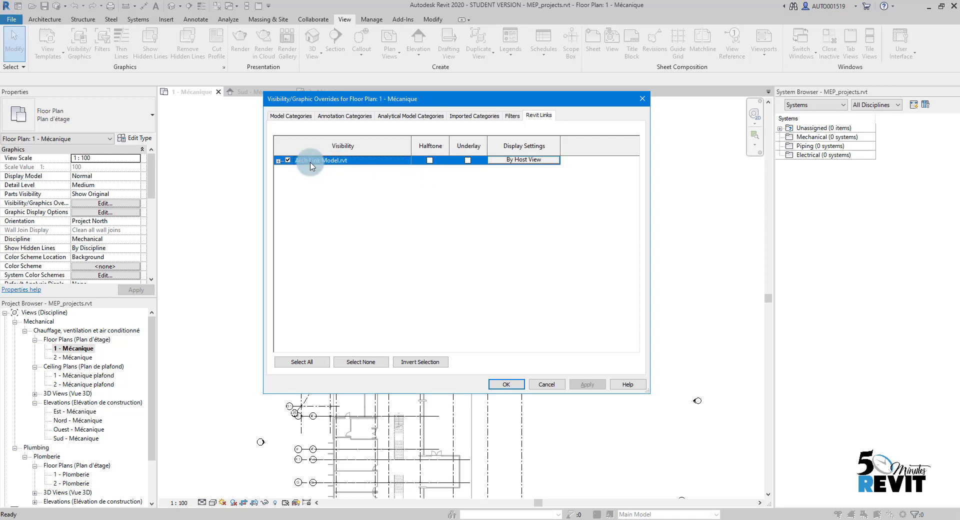
pyautogui.click(532, 160)
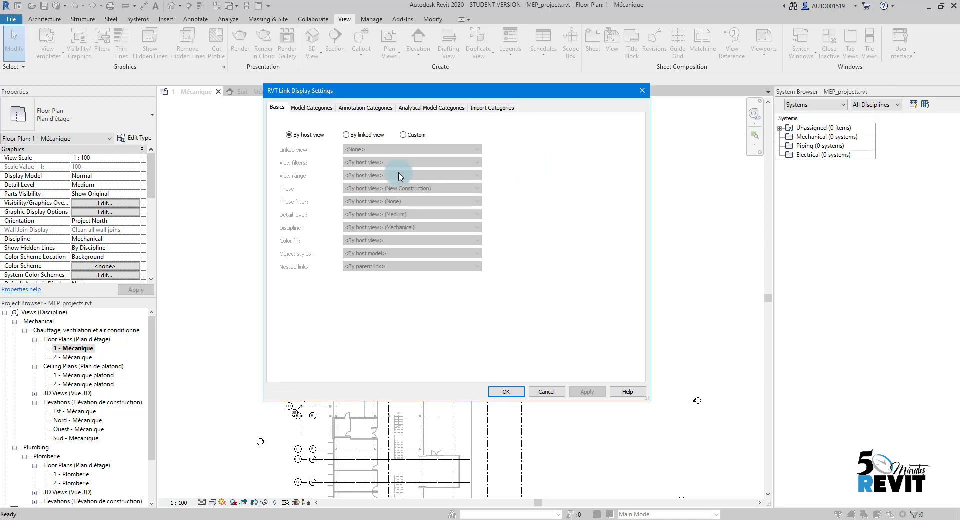
# - Set Arch Link Model.rvt display to Custom with its Grids annotation category unchecked
pyautogui.click(406, 136)
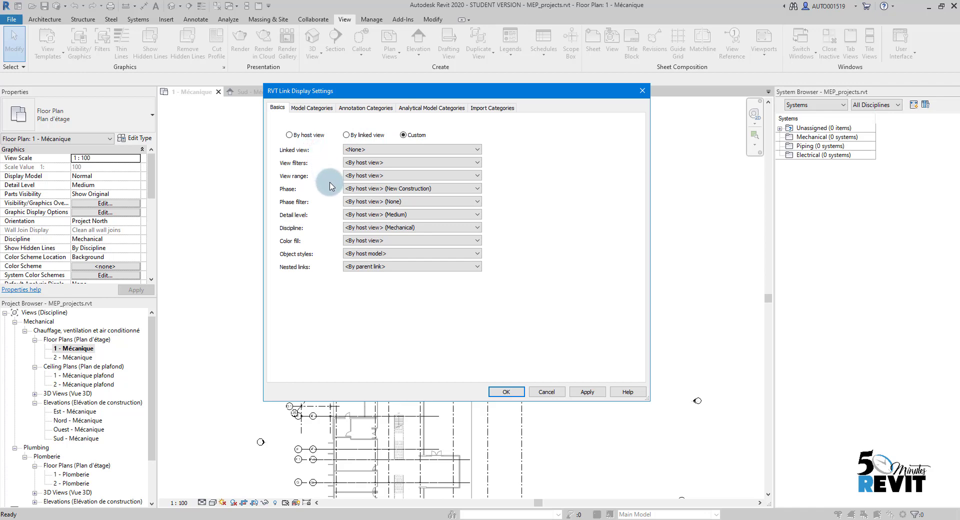
pyautogui.click(359, 109)
pyautogui.click(386, 123)
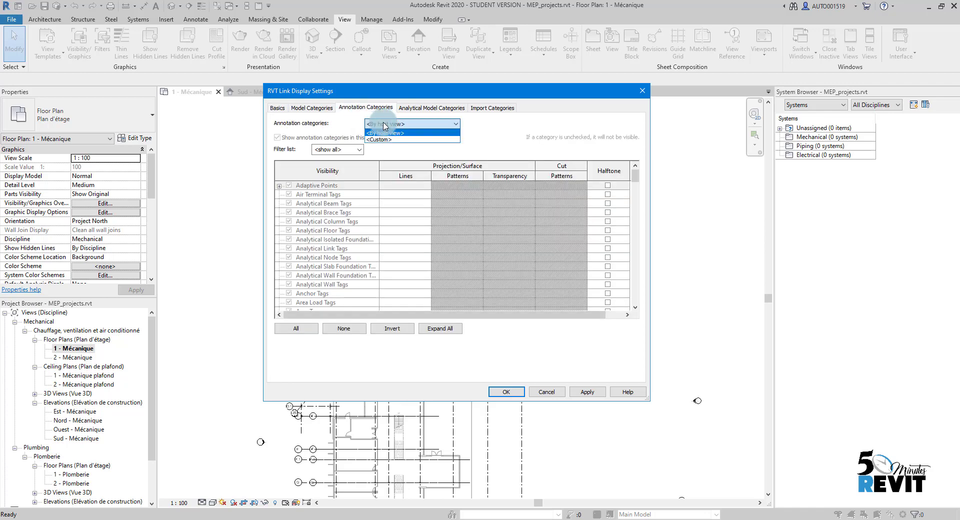
pyautogui.click(386, 140)
pyautogui.click(344, 215)
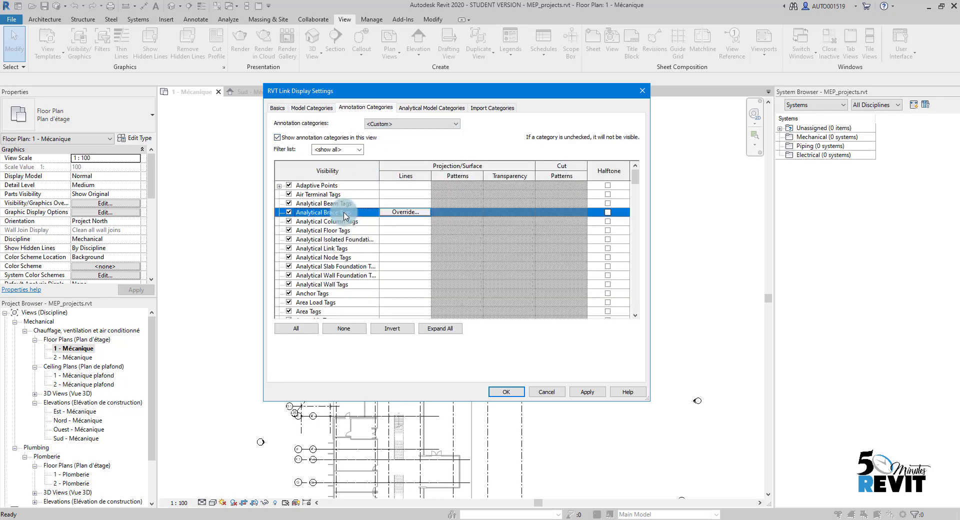
pyautogui.press('g')
pyautogui.scroll(-2, 344, 215)
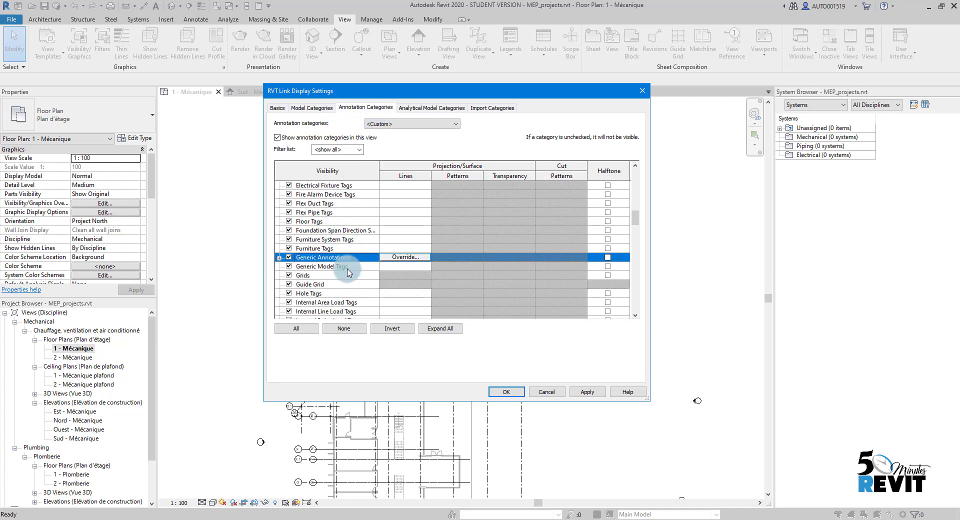
pyautogui.click(288, 275)
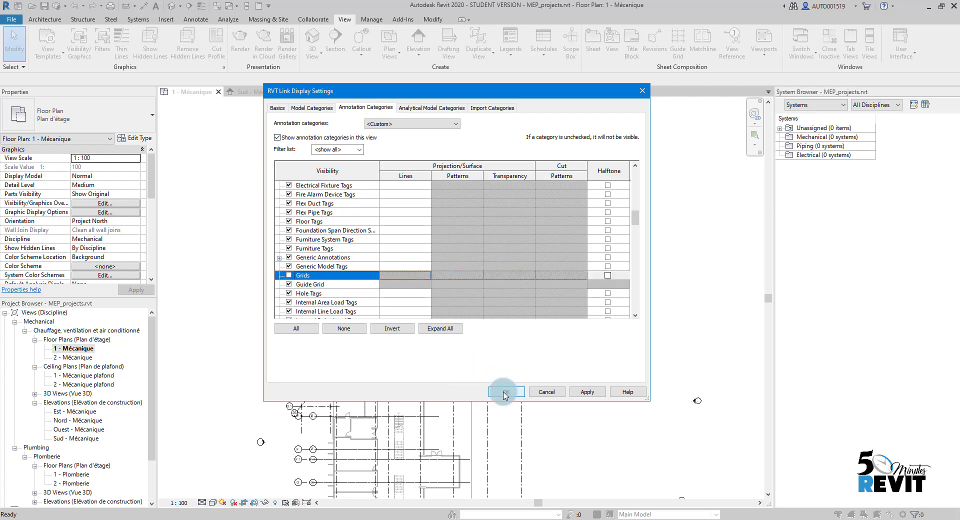
pyautogui.click(505, 392)
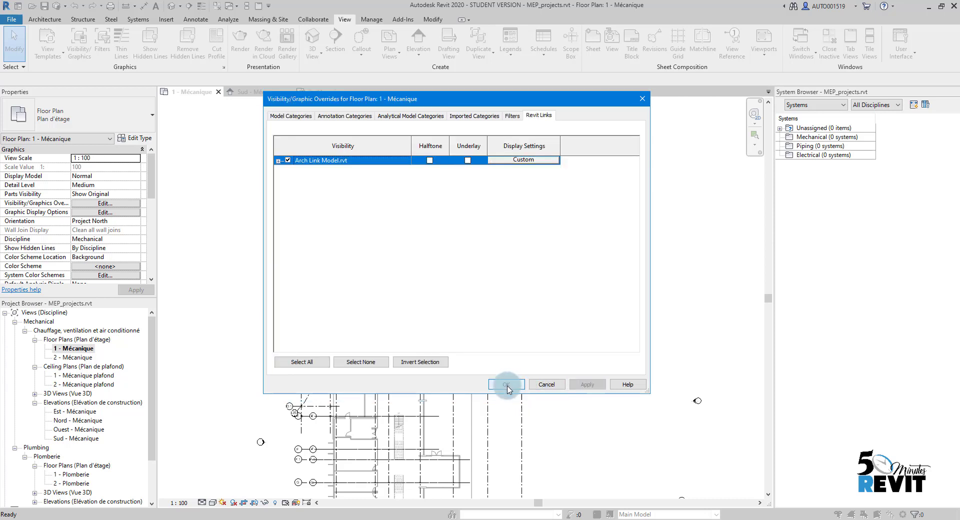
pyautogui.click(506, 385)
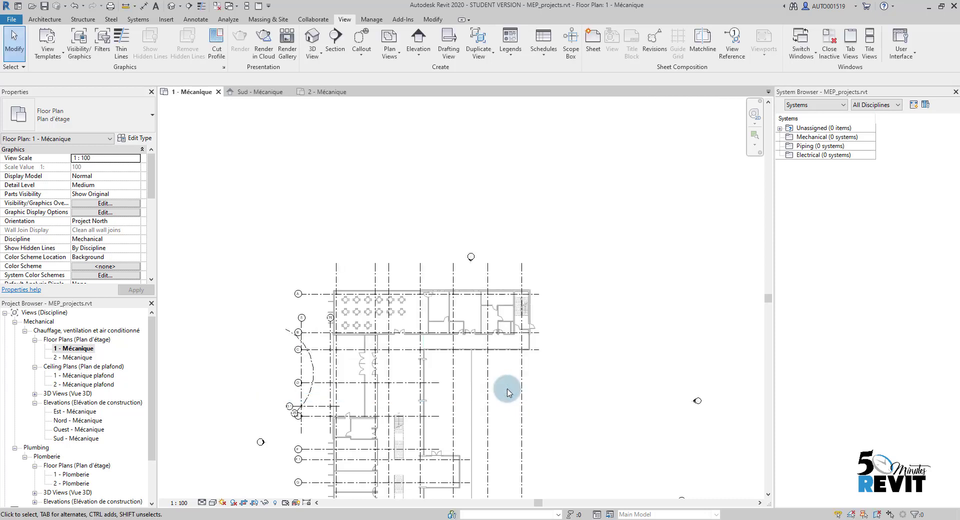
# - Check grid A, then reposition grid .5's bubble end back between grids A and B
pyautogui.click(312, 300)
pyautogui.scroll(4, 289, 290)
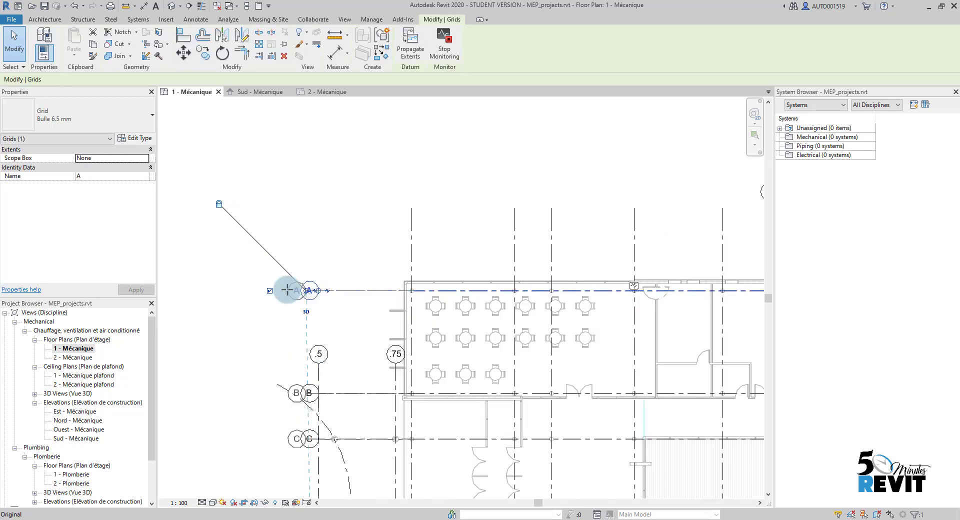
pyautogui.click(332, 318)
pyautogui.scroll(-1, 326, 322)
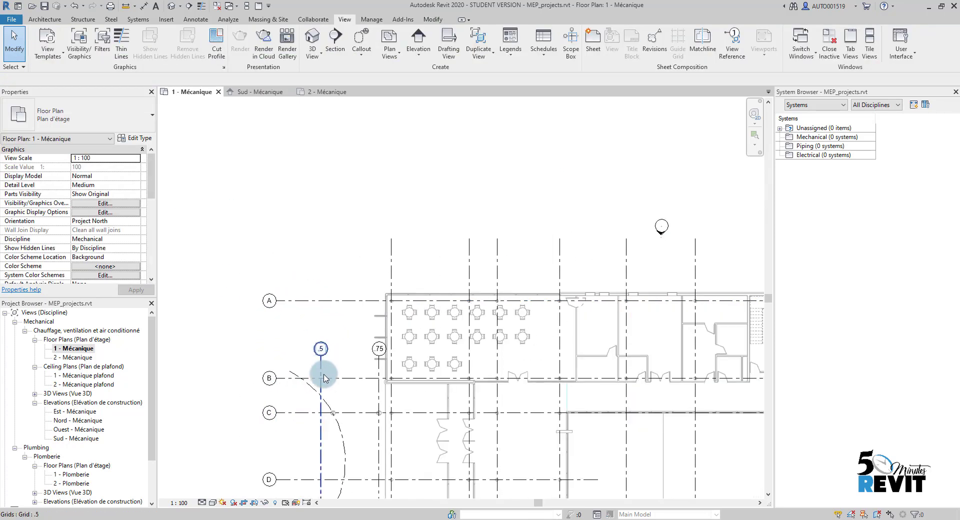
pyautogui.click(324, 378)
pyautogui.moveTo(320, 356)
pyautogui.mouseDown()
pyautogui.moveTo(317, 221)
pyautogui.moveTo(317, 342)
pyautogui.mouseUp()
pyautogui.click(321, 246)
pyautogui.scroll(-1, 376, 263)
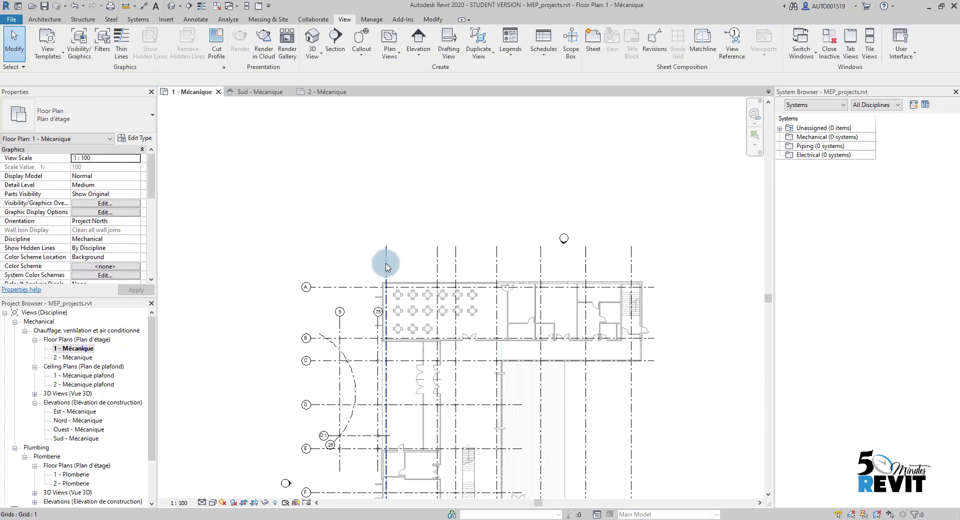
# - Turn on grid 1's top bubble and review the plan's remaining grid heads
pyautogui.click(386, 267)
pyautogui.click(382, 234)
pyautogui.click(395, 279)
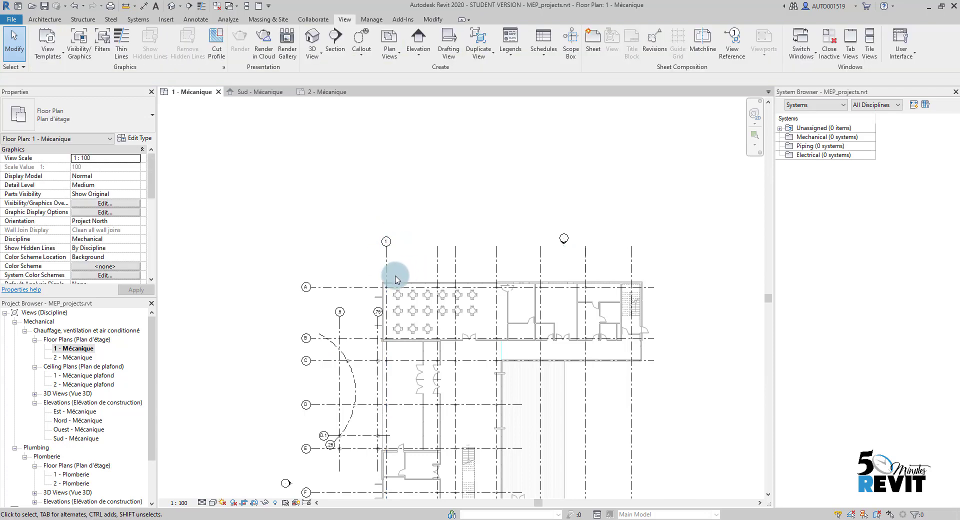
pyautogui.scroll(-2, 393, 272)
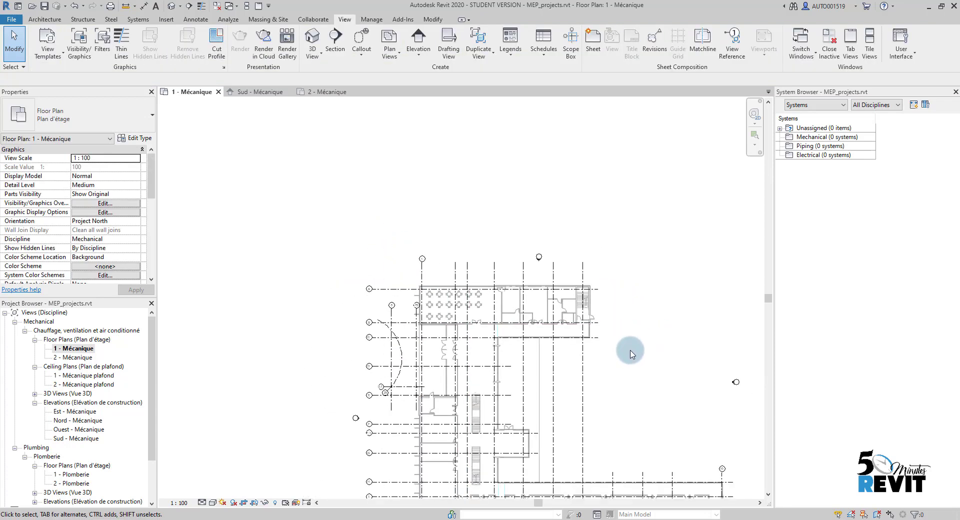
pyautogui.moveTo(630, 354); pyautogui.dragTo(561, 263, button='middle')
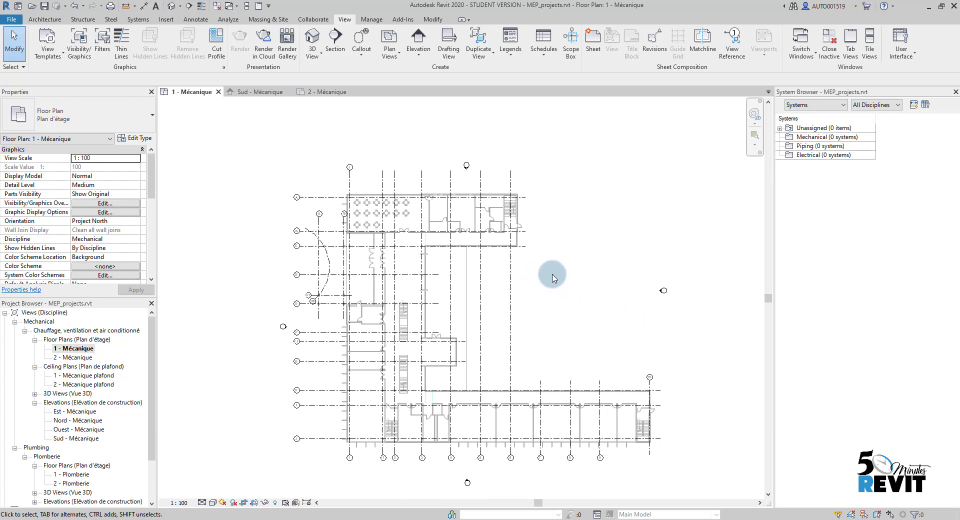
pyautogui.scroll(-1, 552, 317)
pyautogui.scroll(-1, 215, 337)
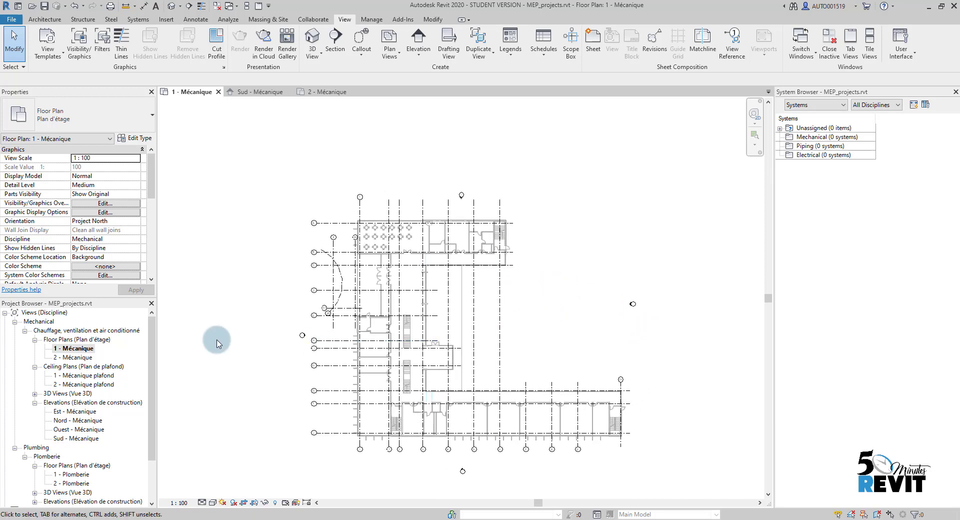
pyautogui.scroll(3, 390, 349)
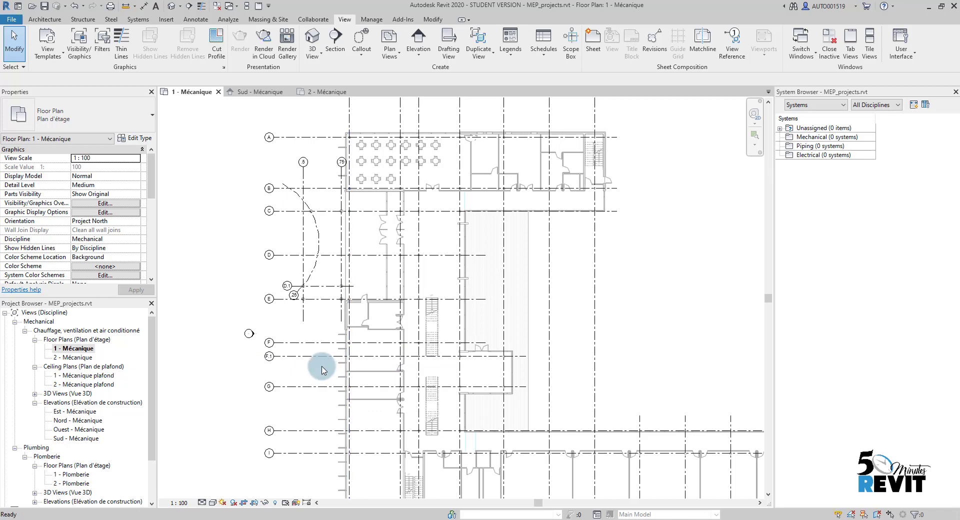
# - Tick Halftone on the Grids row under Annotation Categories in Visibility/Graphics and confirm
pyautogui.press('v')
pyautogui.press('g')
pyautogui.click(313, 257)
pyautogui.click(345, 115)
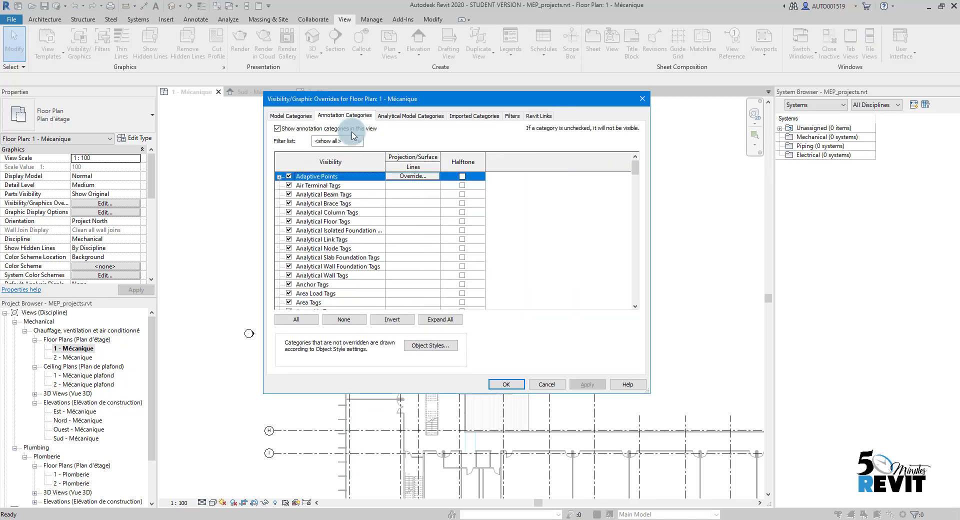
pyautogui.click(325, 248)
pyautogui.scroll(-13, 330, 255)
pyautogui.click(336, 292)
pyautogui.scroll(-1, 340, 271)
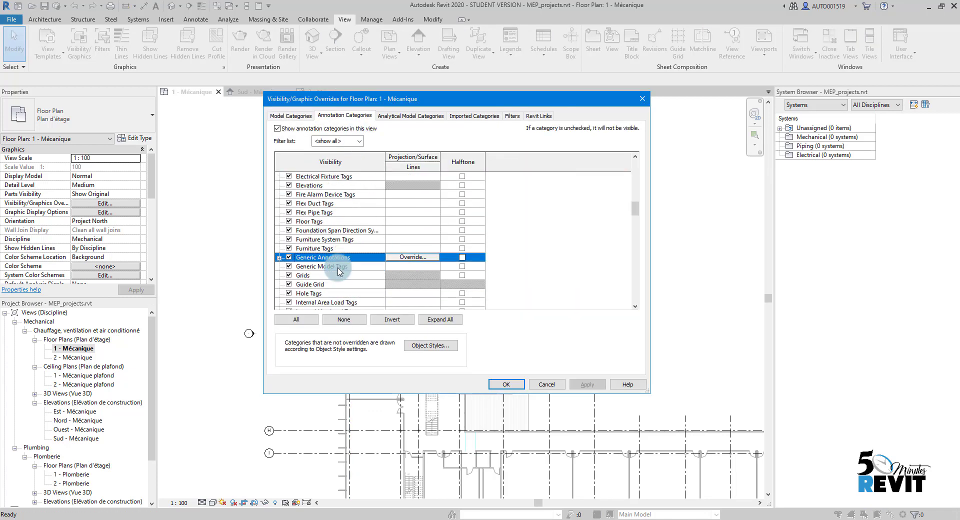
pyautogui.scroll(-1, 339, 270)
pyautogui.click(329, 259)
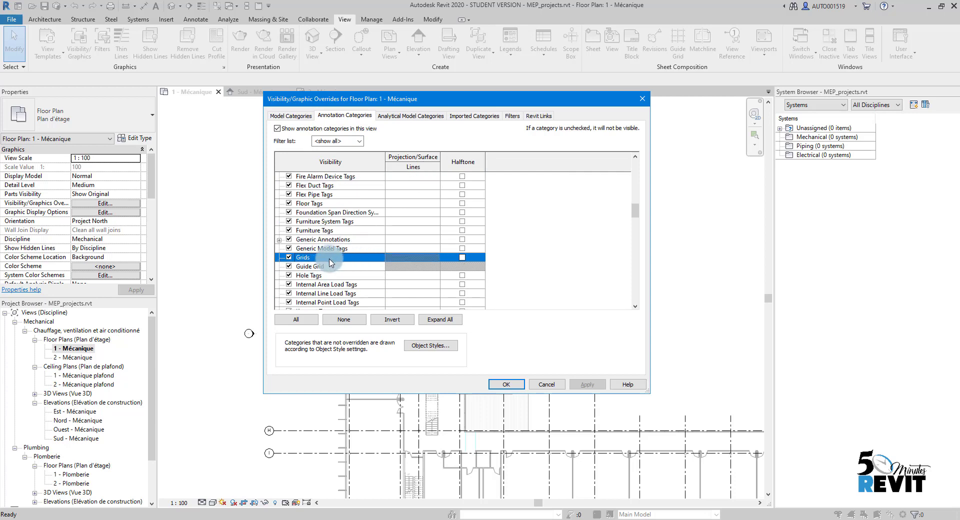
pyautogui.click(462, 257)
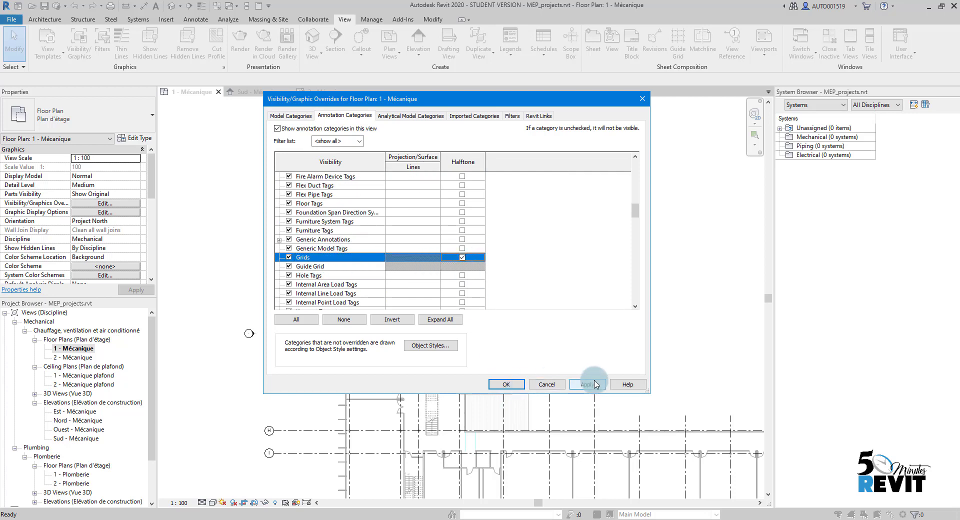
pyautogui.click(505, 384)
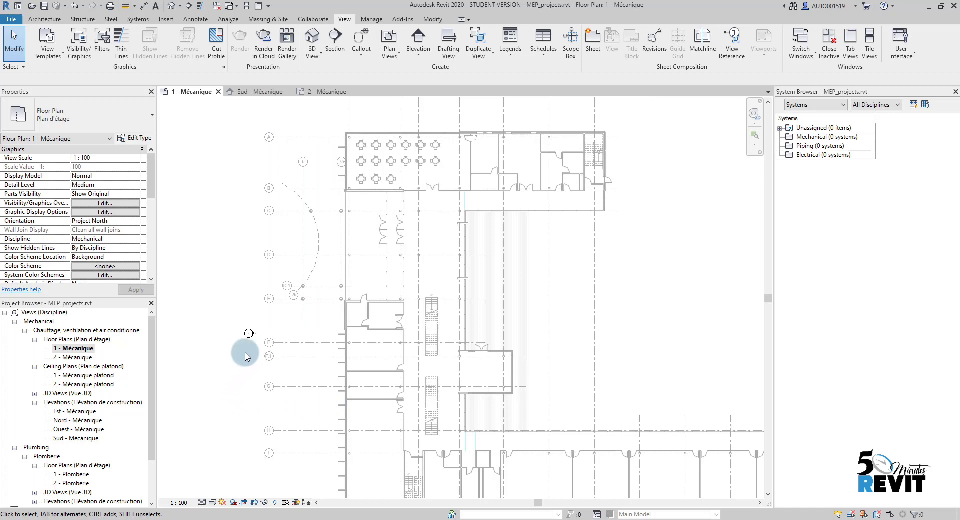
pyautogui.scroll(4, 270, 350)
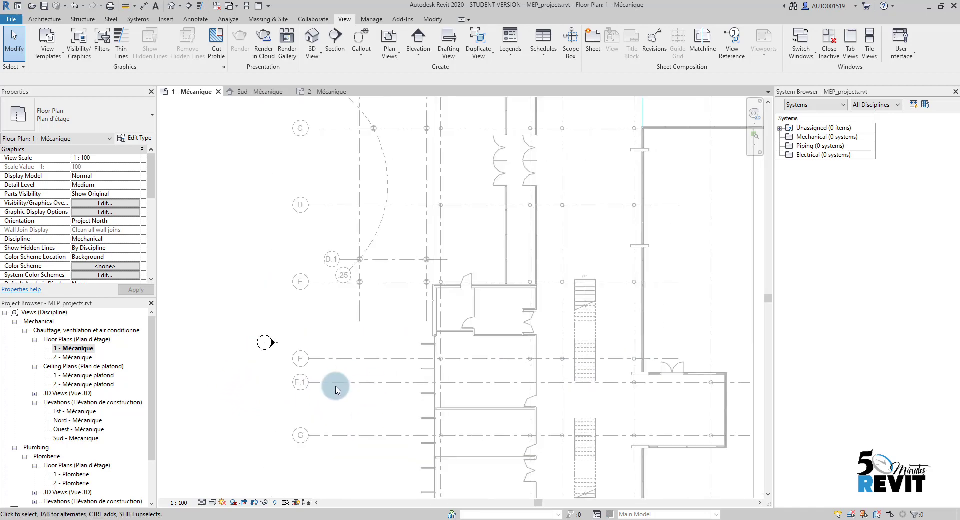
pyautogui.scroll(-5, 332, 391)
pyautogui.moveTo(593, 360); pyautogui.dragTo(542, 275, button='middle')
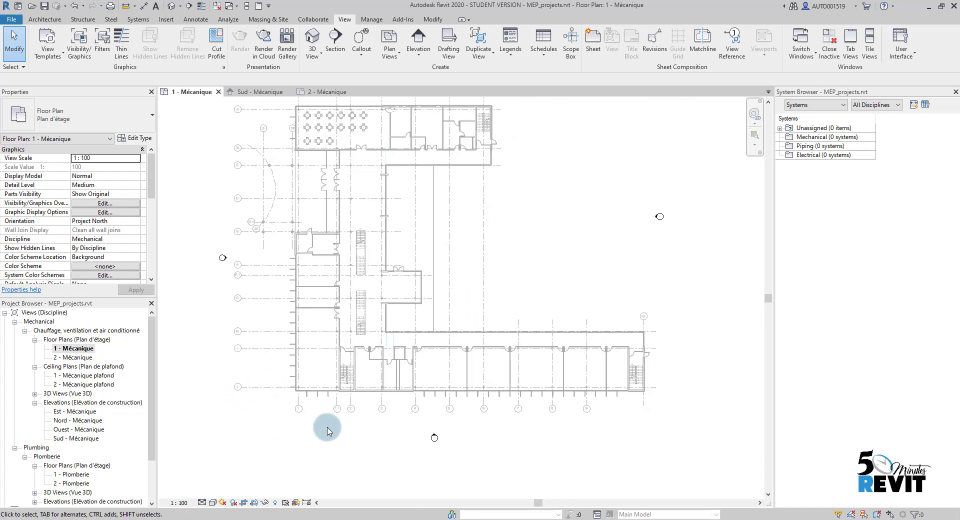
pyautogui.moveTo(325, 420); pyautogui.dragTo(321, 445, button='middle')
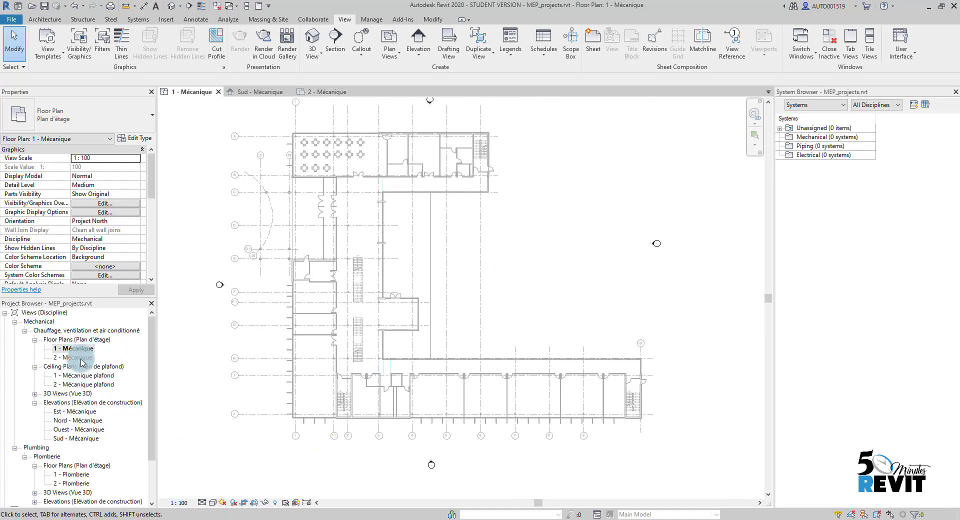
# - Open the 2 - Mécanique floor plan and briefly reveal its hidden elements, confirming only grids show
pyautogui.doubleClick(78, 356)
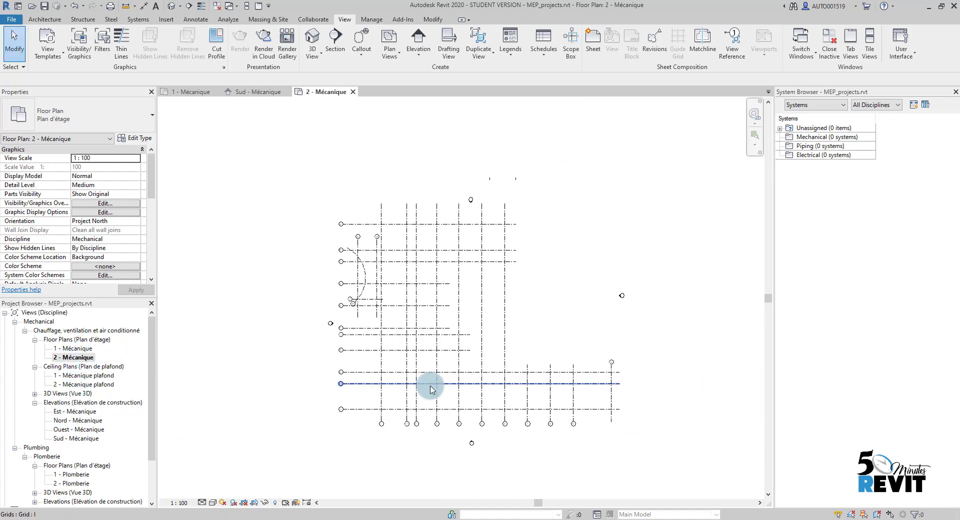
pyautogui.moveTo(432, 389); pyautogui.dragTo(396, 368, button='middle')
pyautogui.scroll(1, 348, 337)
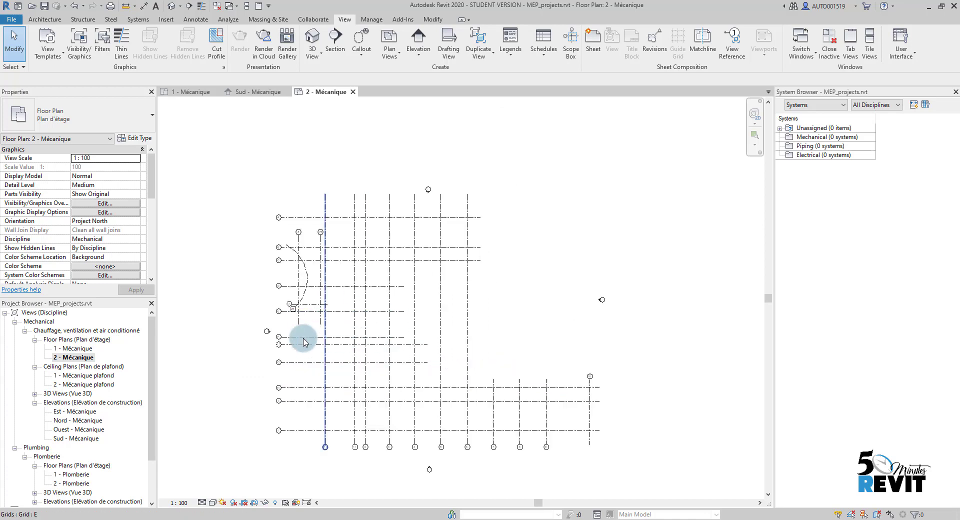
pyautogui.click(276, 503)
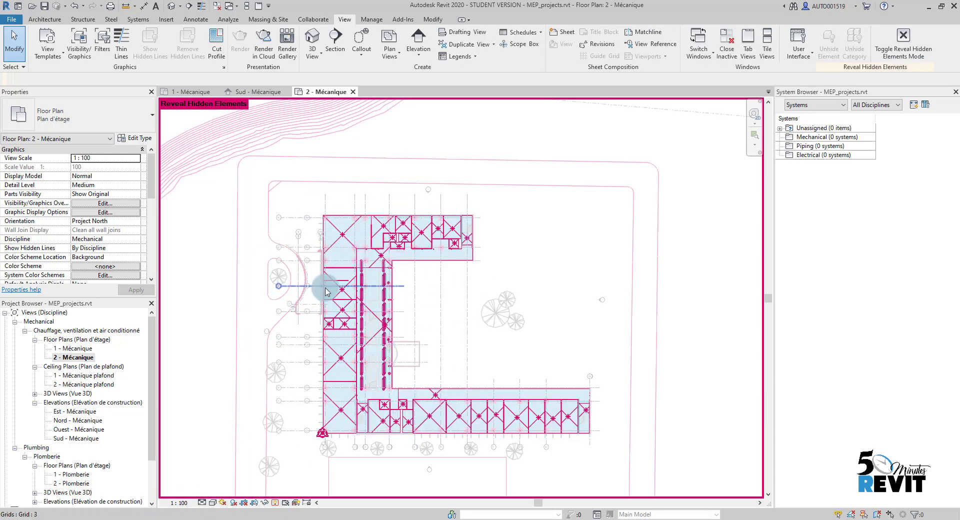
pyautogui.click(275, 503)
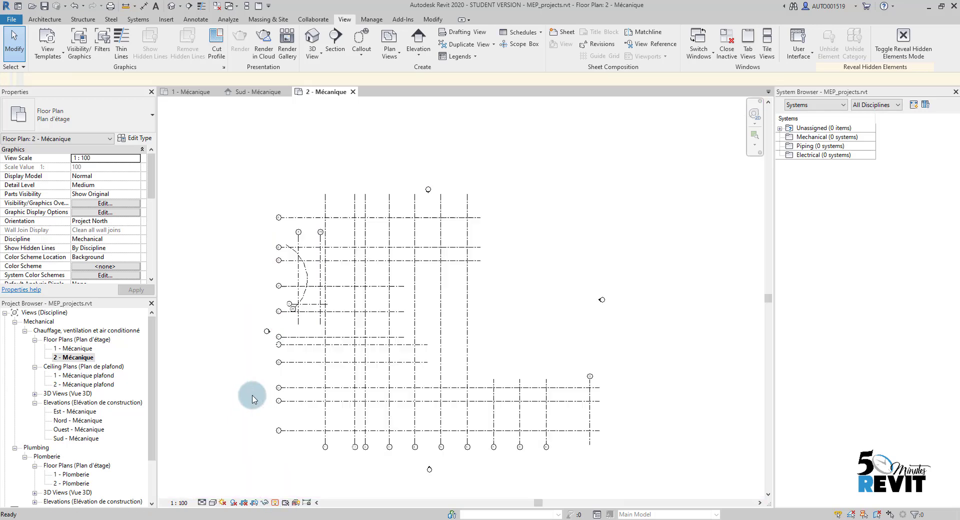
pyautogui.scroll(-3, 300, 370)
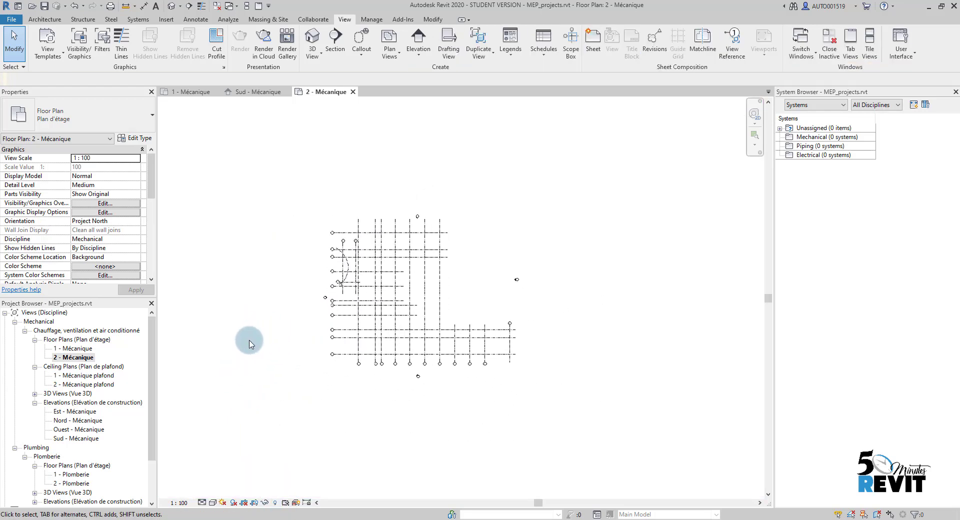
# - Use VG's Revit Links settings to display Arch Link Model.rvt in the 2 - Mécanique plan
pyautogui.press('v')
pyautogui.press('g')
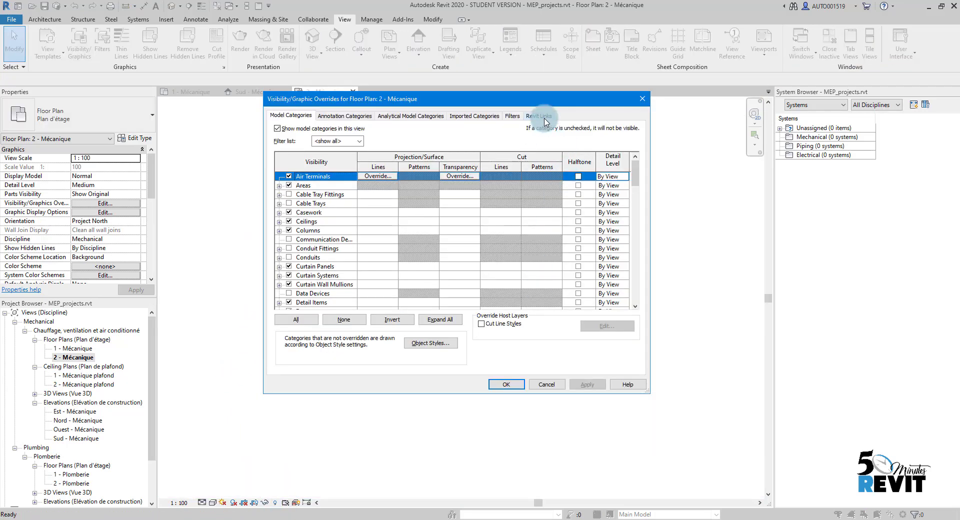
pyautogui.click(544, 118)
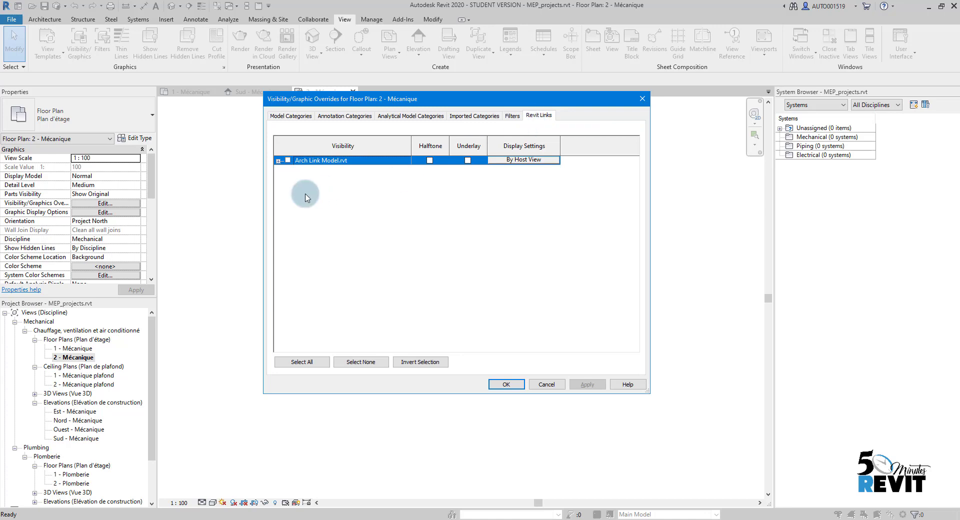
pyautogui.click(506, 384)
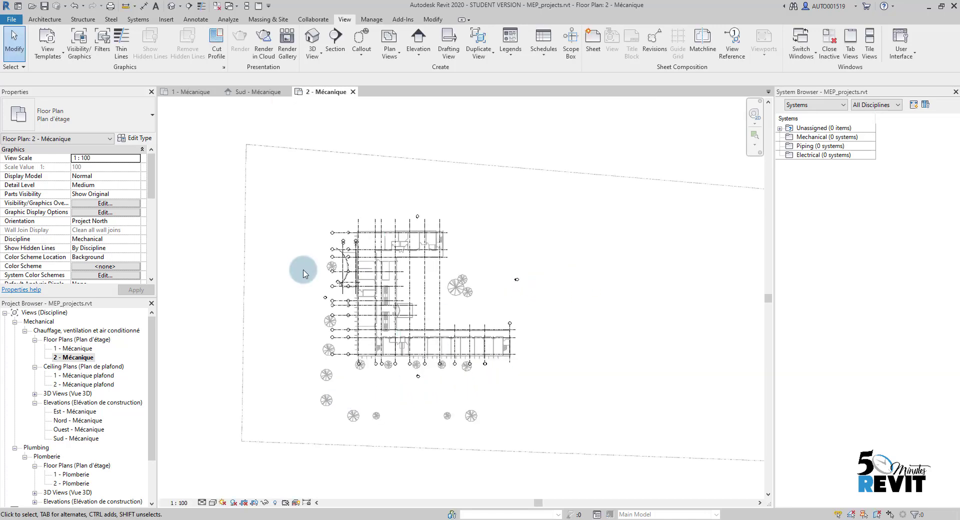
pyautogui.scroll(-1, 555, 353)
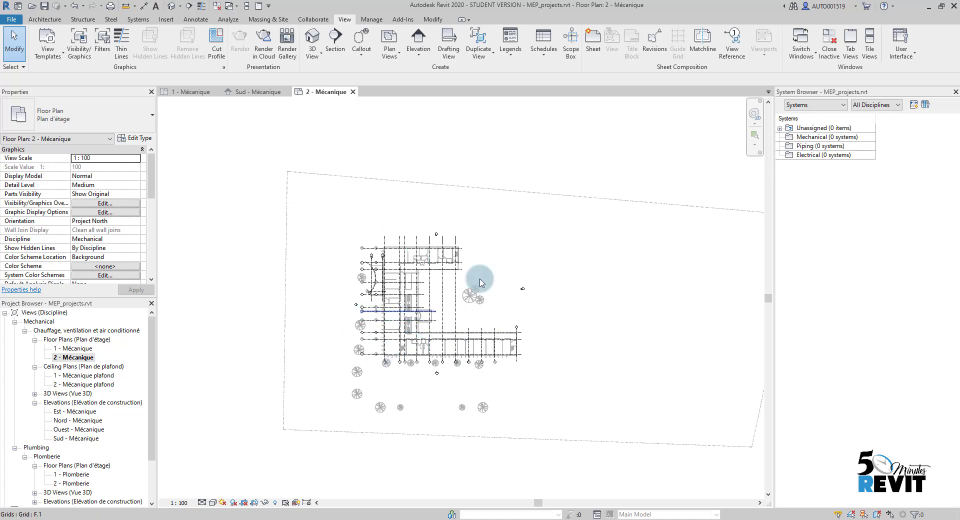
# - Open 1 - Mécanique and create a view template from it named Mechanical_Floor Plan
pyautogui.doubleClick(87, 350)
pyautogui.moveTo(418, 310); pyautogui.dragTo(439, 365, button='middle')
pyautogui.scroll(-1, 441, 367)
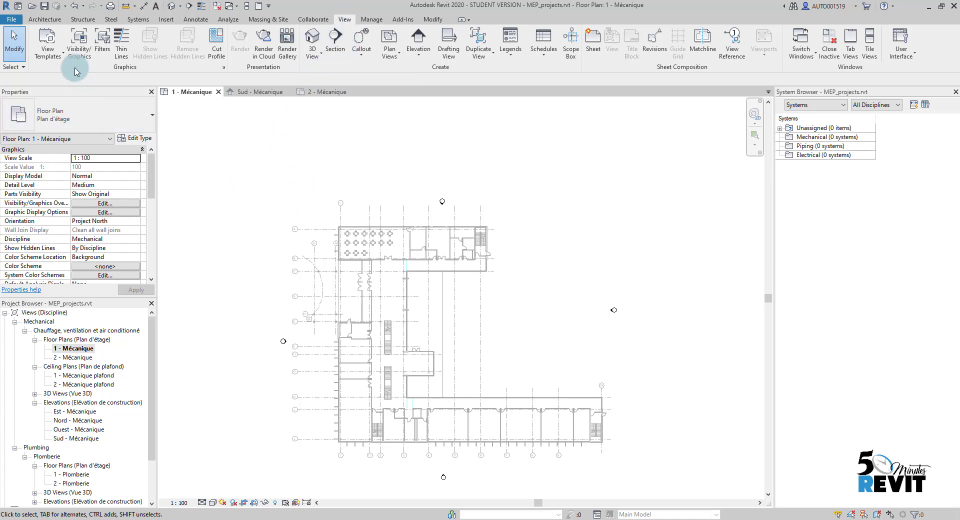
pyautogui.click(62, 58)
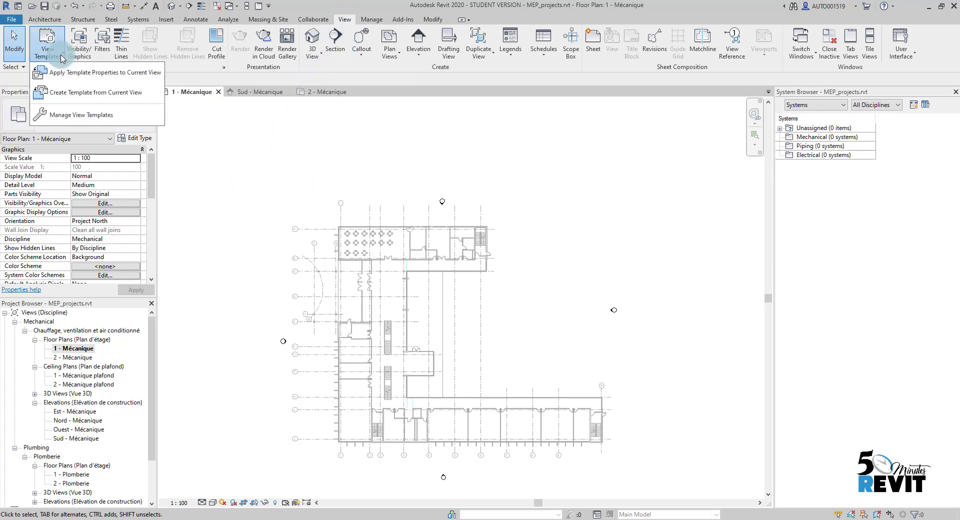
pyautogui.click(117, 103)
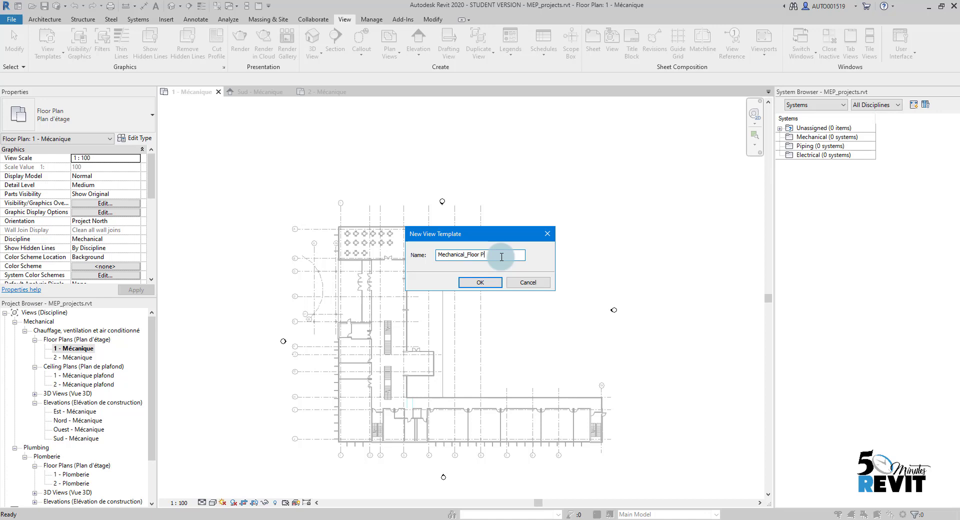
# - Confirm the Mechanical_Floor Plan name and close the View Templates list, keeping the new template
pyautogui.click(481, 283)
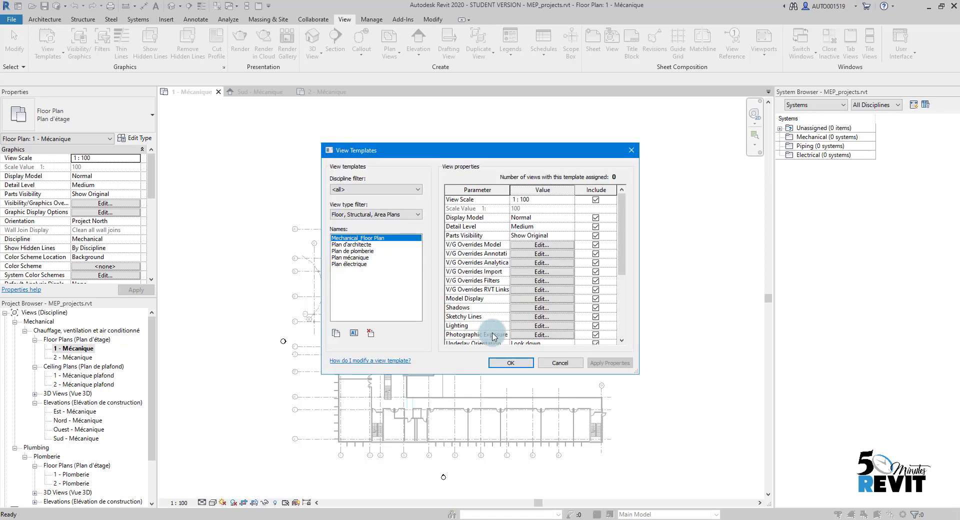
pyautogui.click(511, 362)
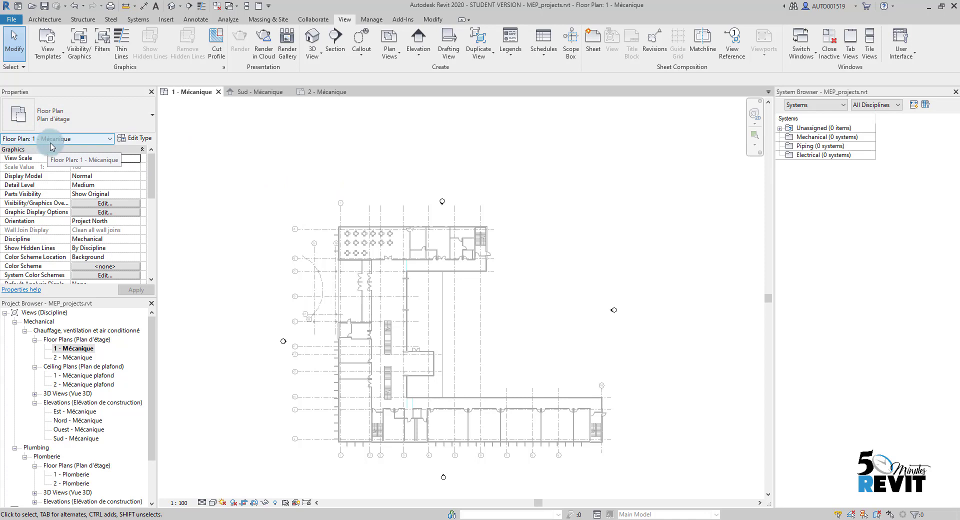
# - Set the 1 - Mécanique View Template property under Identity Data to Mechanical_Floor Plan
pyautogui.scroll(-3, 146, 190)
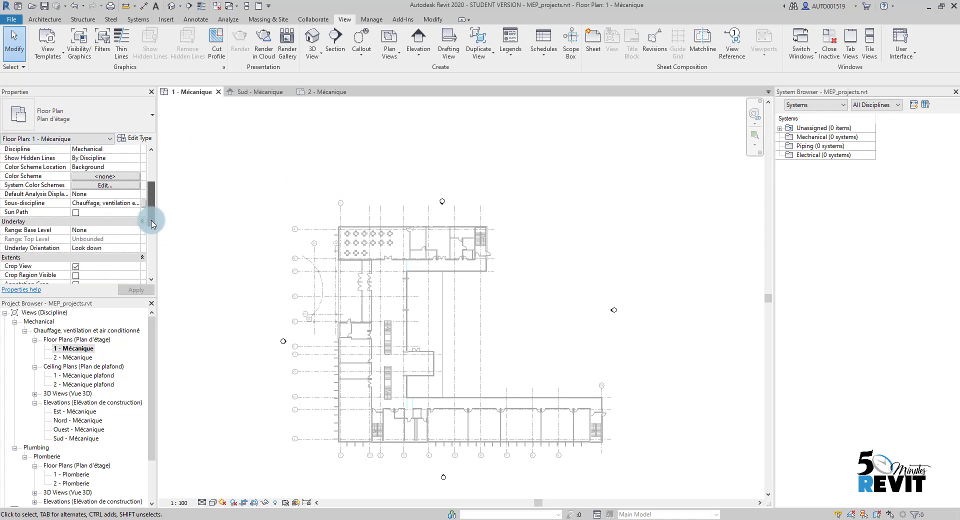
pyautogui.moveTo(153, 224); pyautogui.dragTo(149, 259)
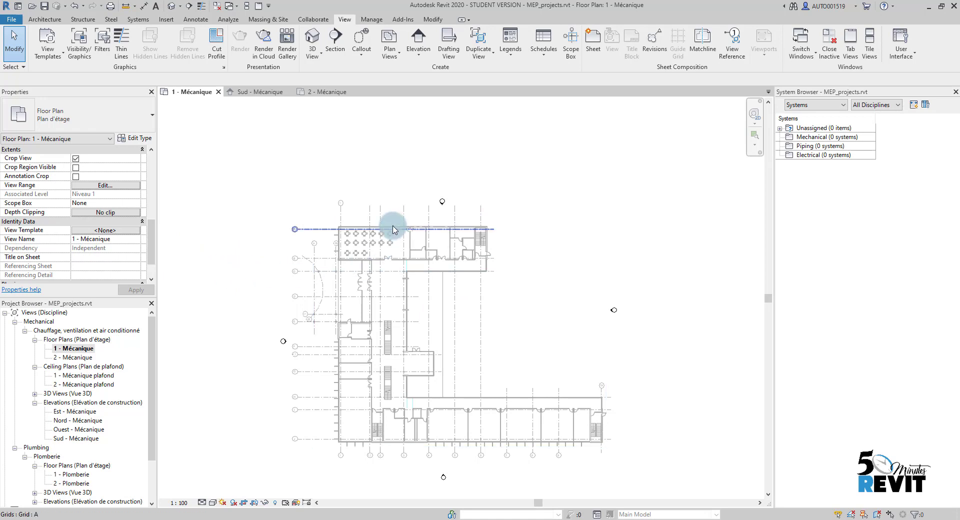
pyautogui.click(99, 232)
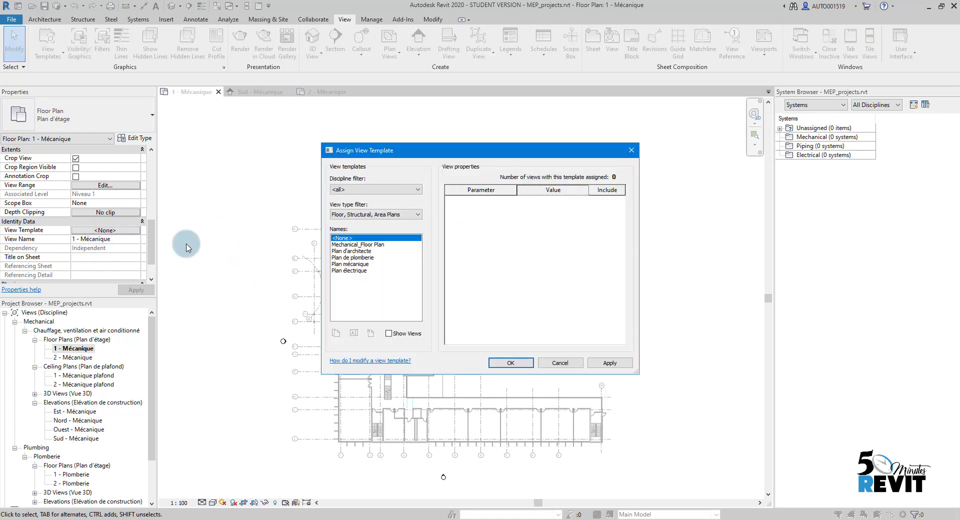
pyautogui.click(369, 244)
pyautogui.click(609, 363)
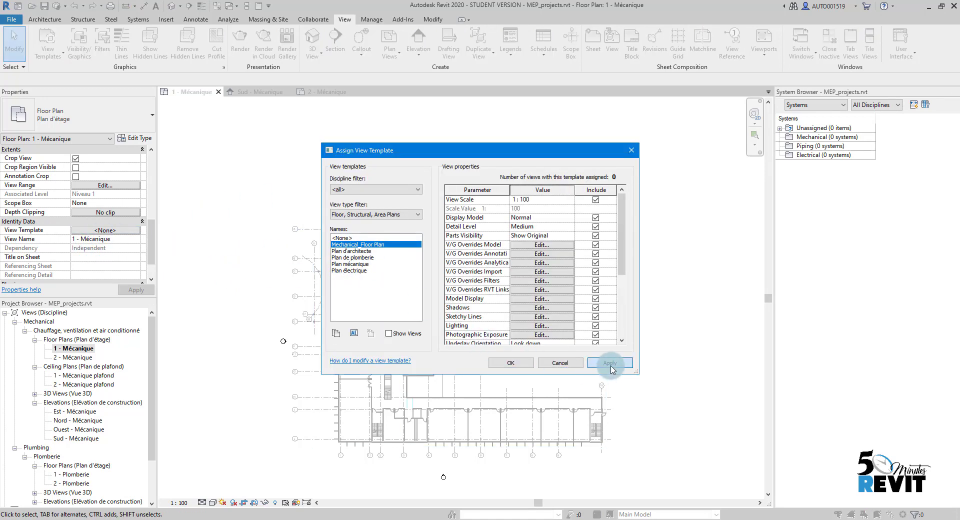
pyautogui.click(512, 363)
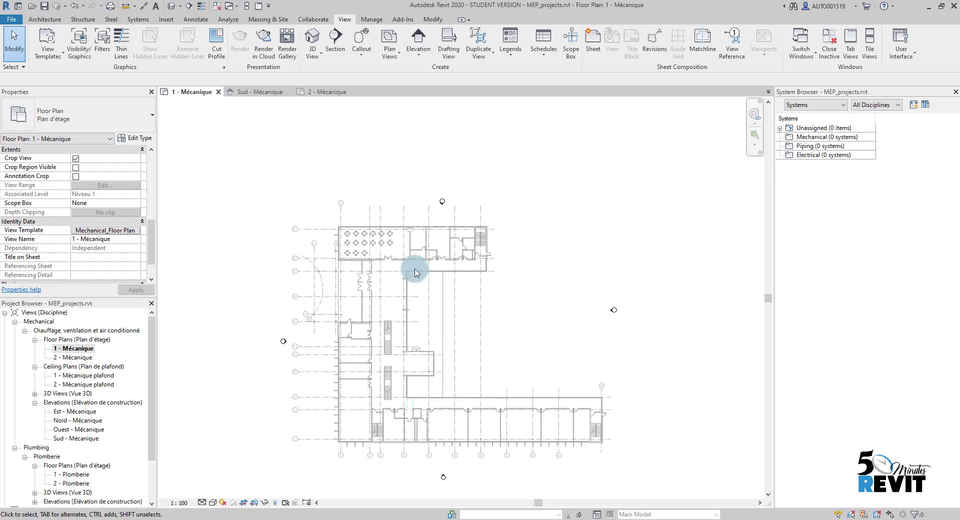
# - Open 2 - Mécanique and set its View Template property to Mechanical_Floor Plan, hiding trees and site
pyautogui.doubleClick(72, 358)
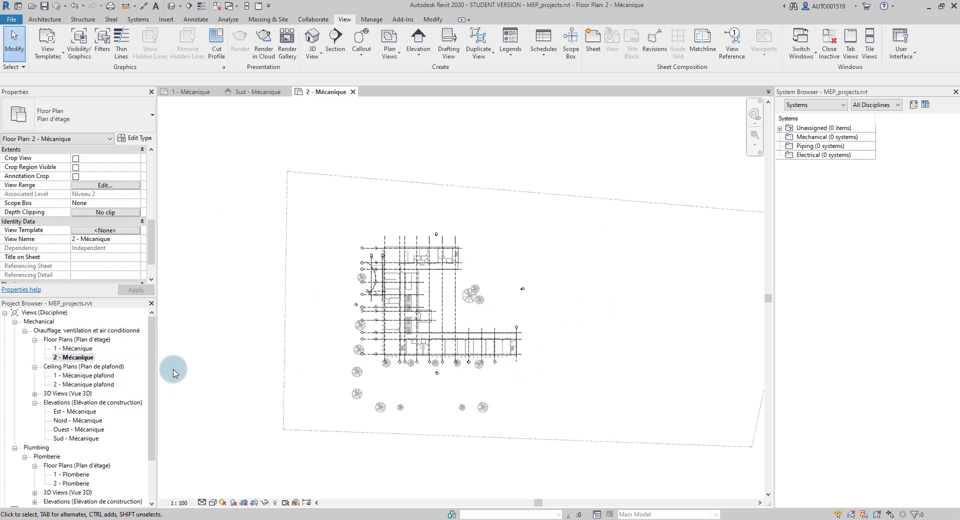
pyautogui.scroll(-3, 148, 246)
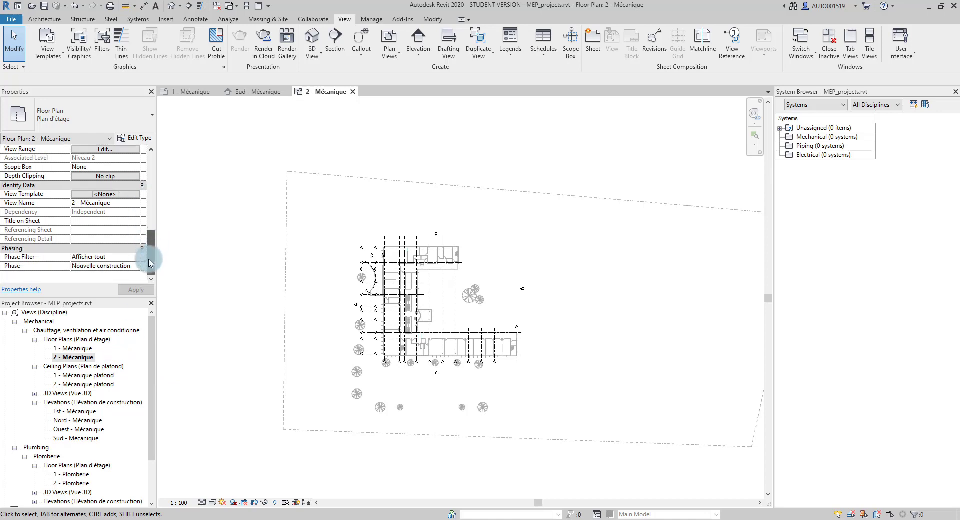
pyautogui.click(100, 199)
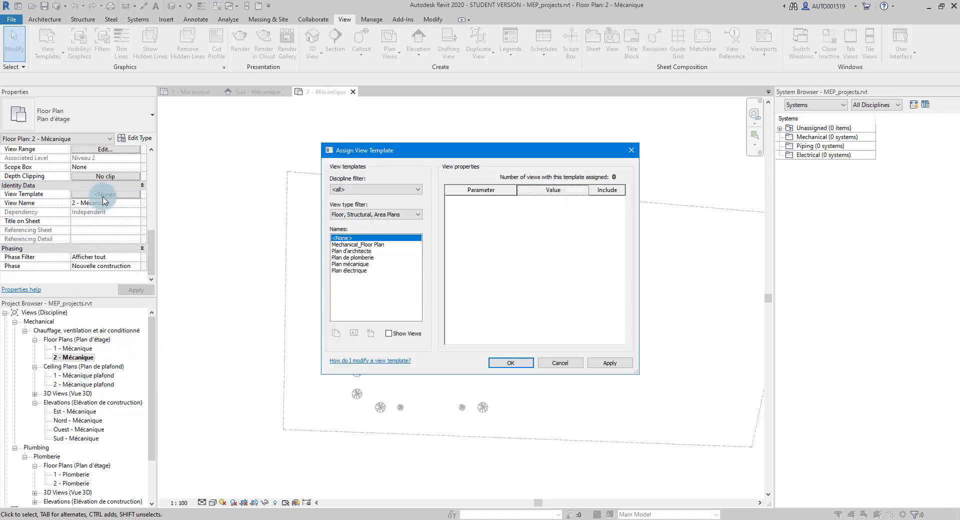
pyautogui.click(358, 245)
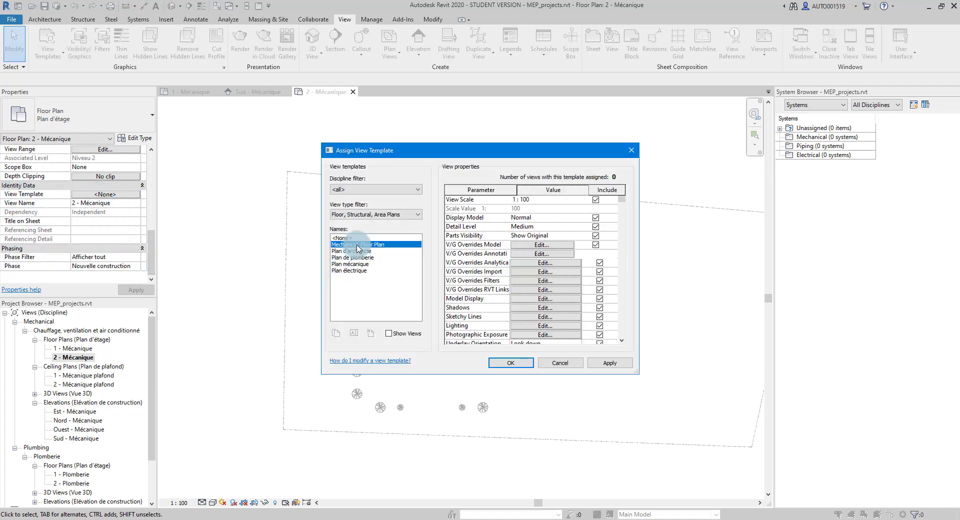
pyautogui.click(609, 363)
pyautogui.click(512, 363)
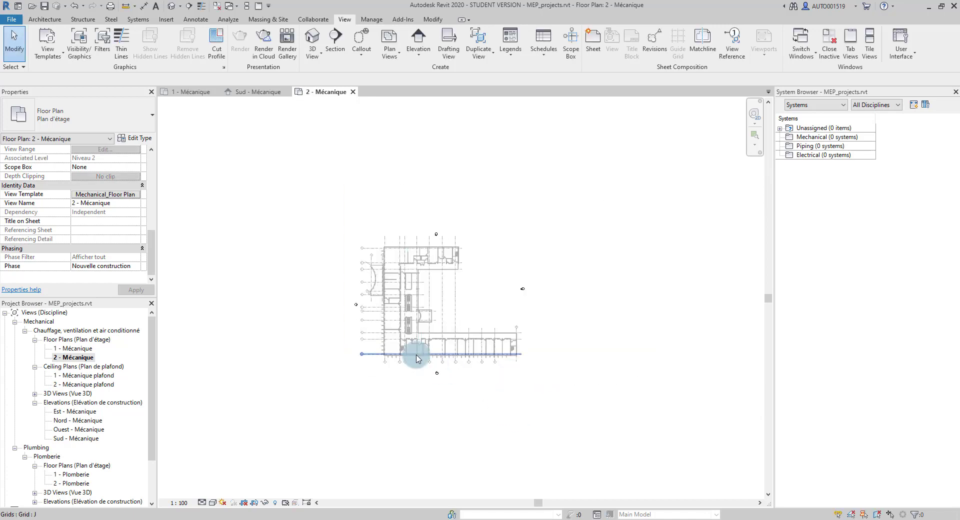
pyautogui.scroll(5, 489, 393)
pyautogui.moveTo(488, 413); pyautogui.dragTo(495, 446, button='middle')
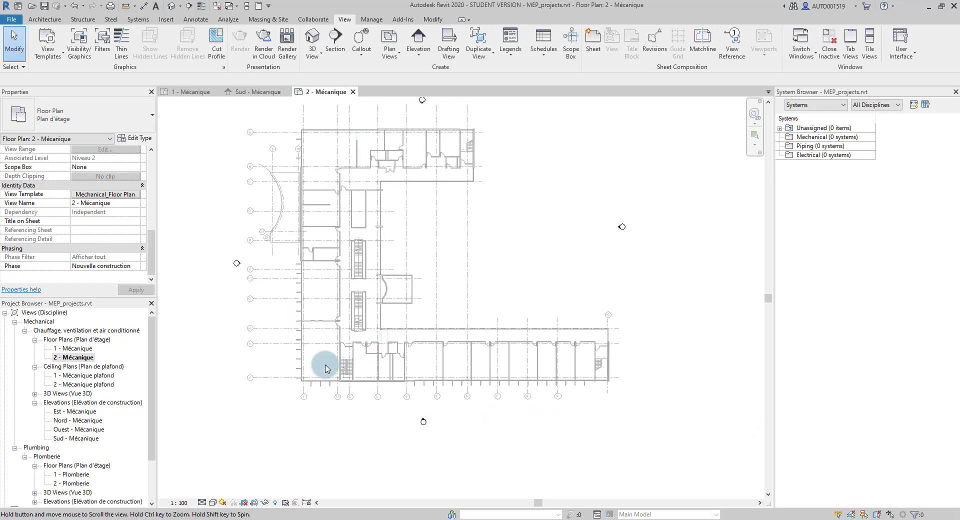
pyautogui.scroll(-3, 280, 395)
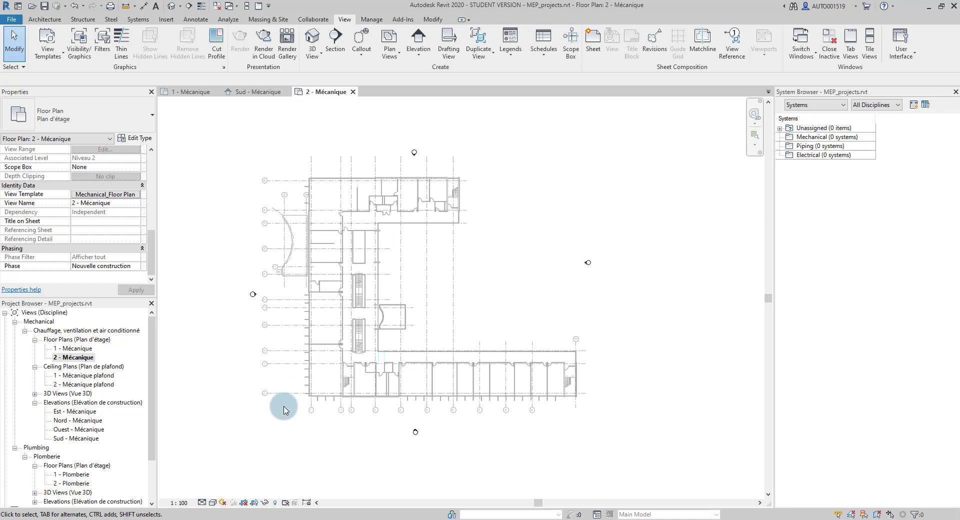